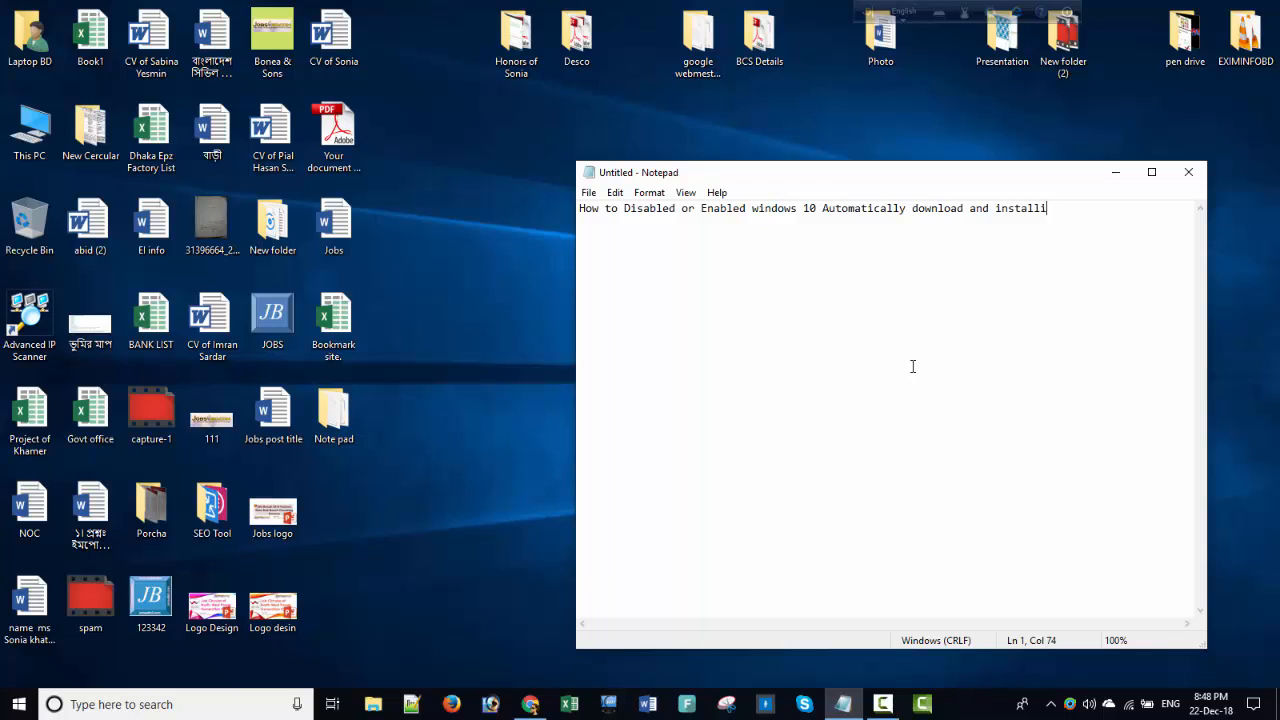
Complete the Notepad heading so it ends with "updates?".
type("updates?")
Find and open Windows Settings, maximize its window and go to the Update & Security page.
left_click(177, 703)
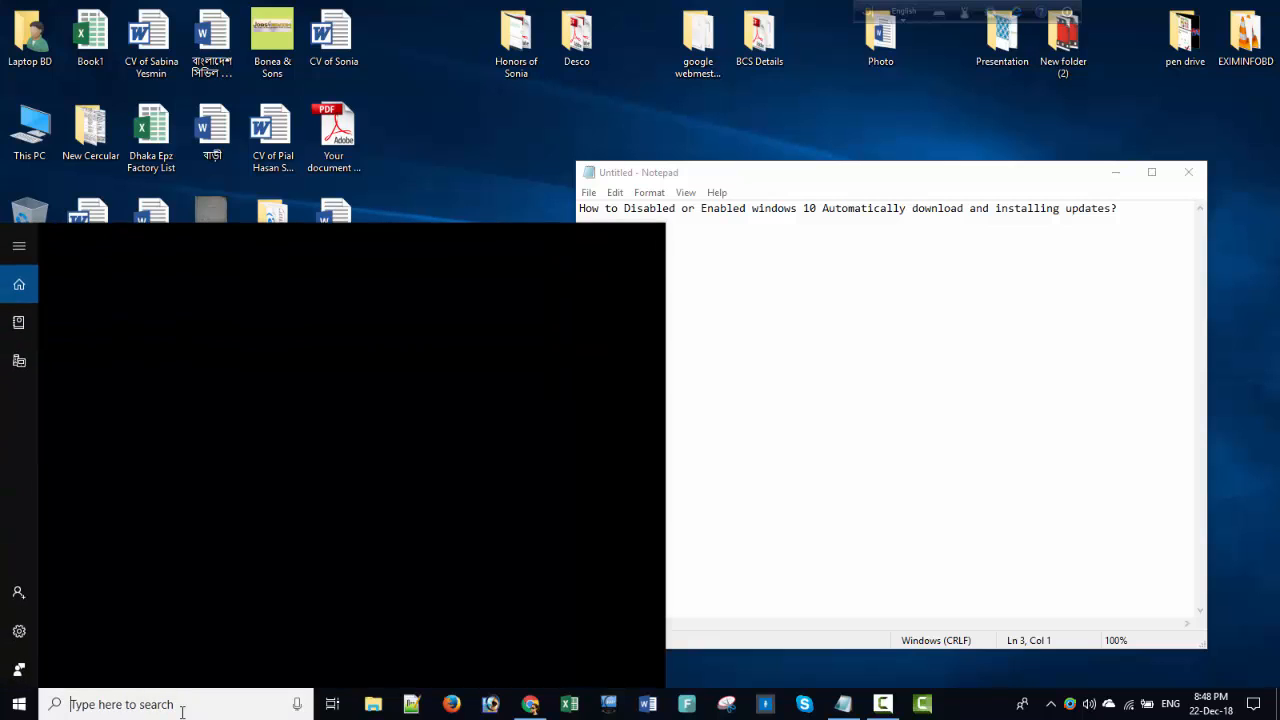
type("settings")
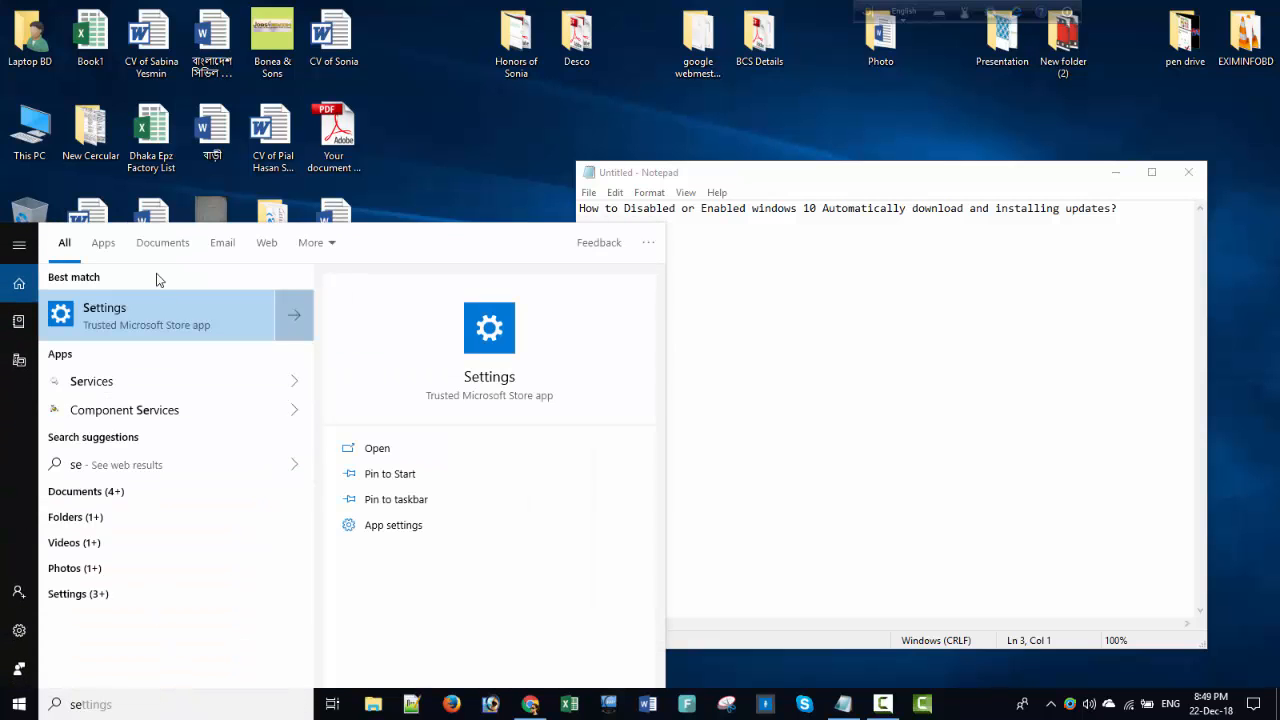
left_click(150, 313)
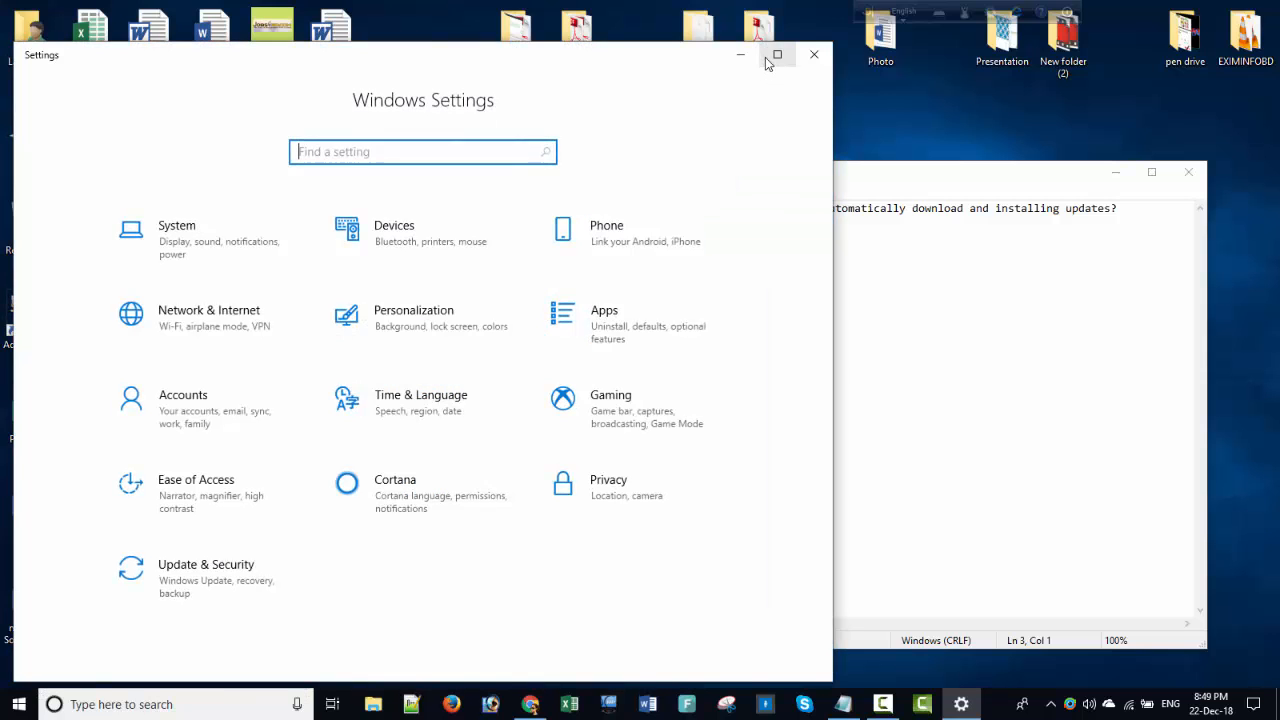
left_click(777, 55)
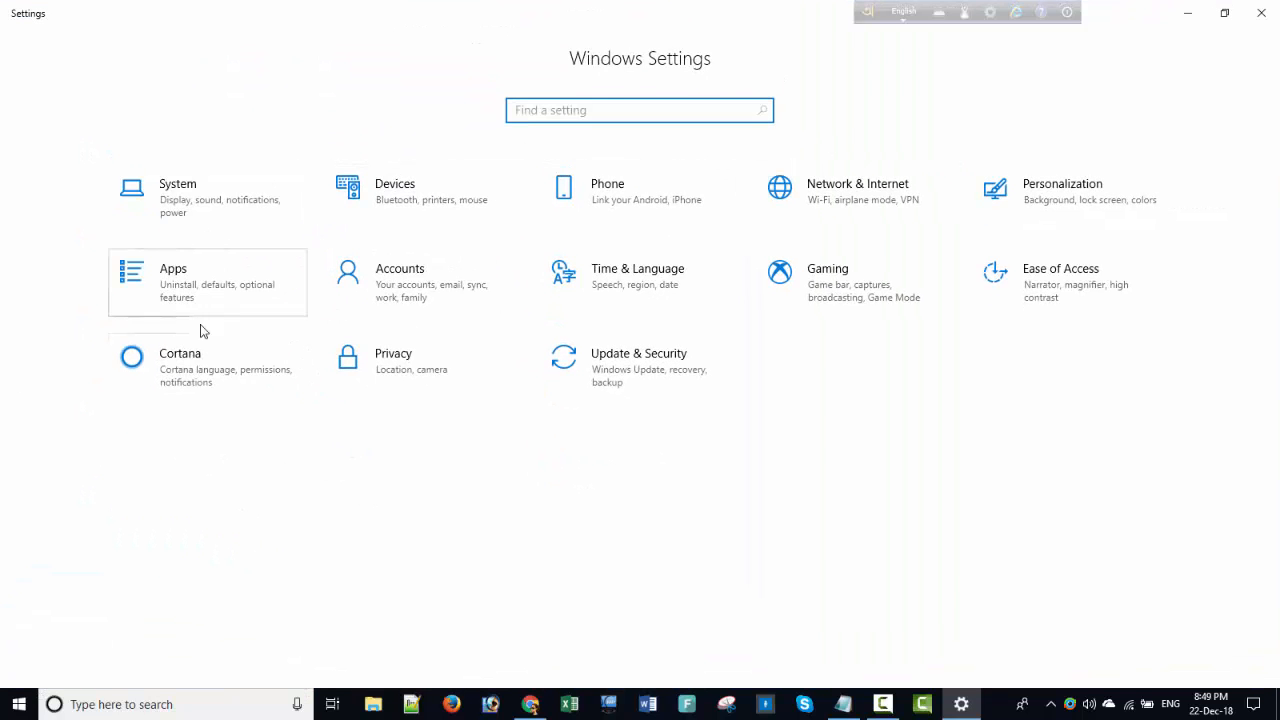
left_click(627, 368)
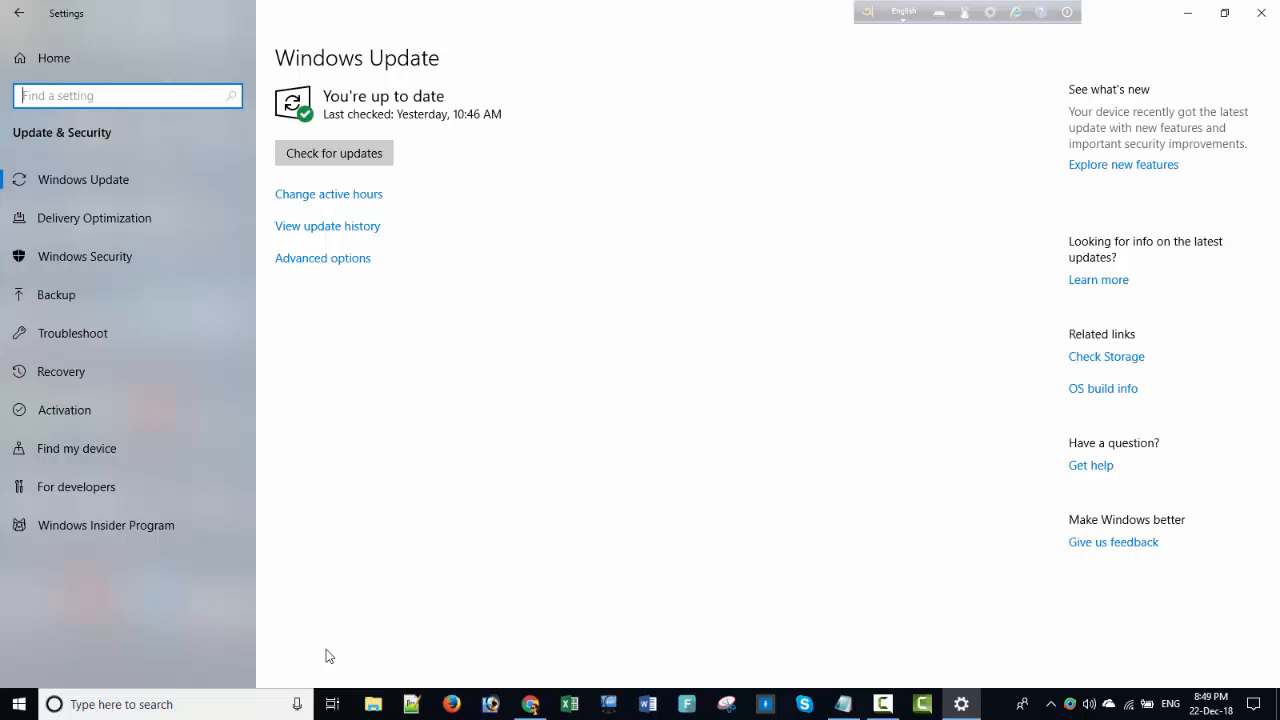
Switch to Notepad and add the lines "1st apply:" and "Go to control panel:" below the heading.
left_click(838, 708)
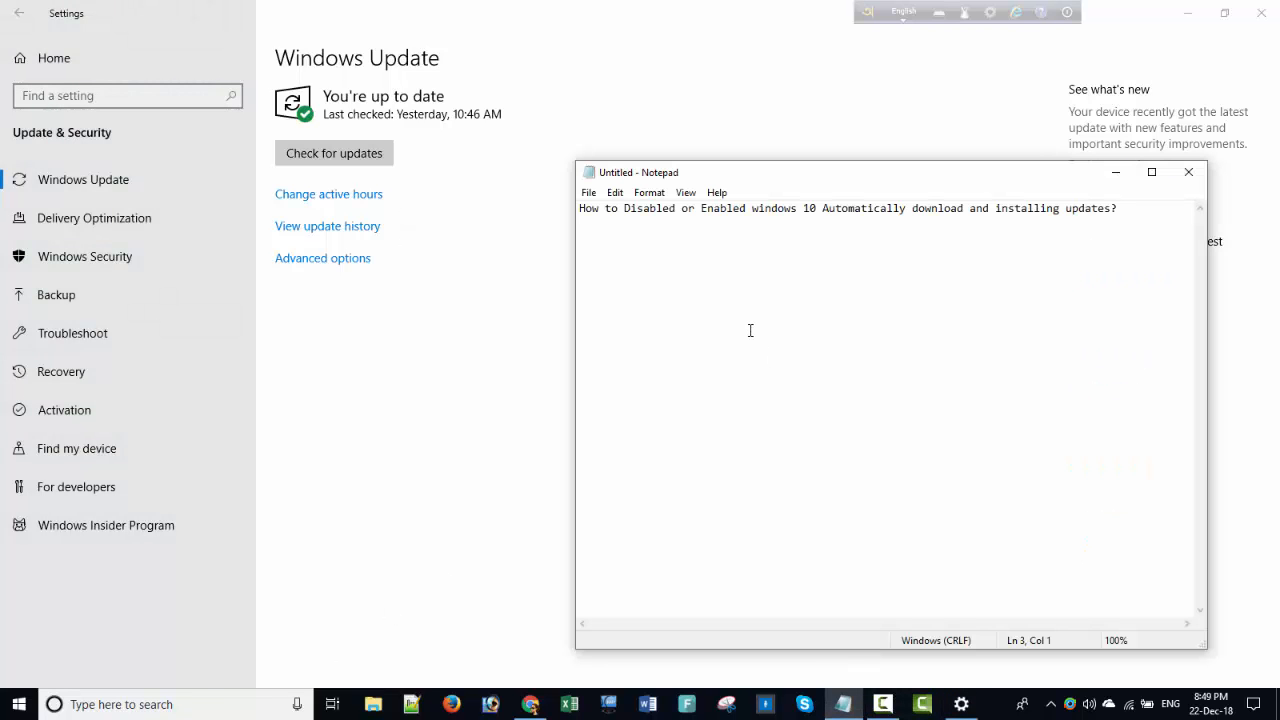
type("1s")
type("o c")
type("ontrol pan")
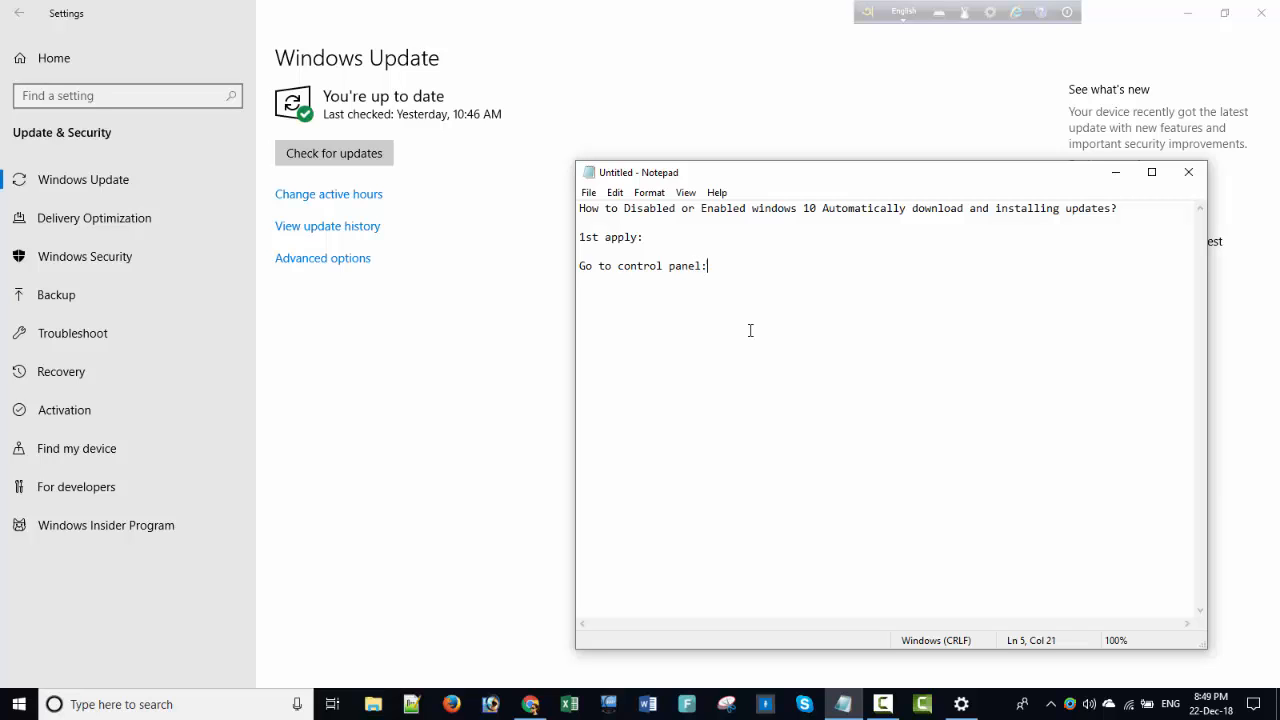
type("el:")
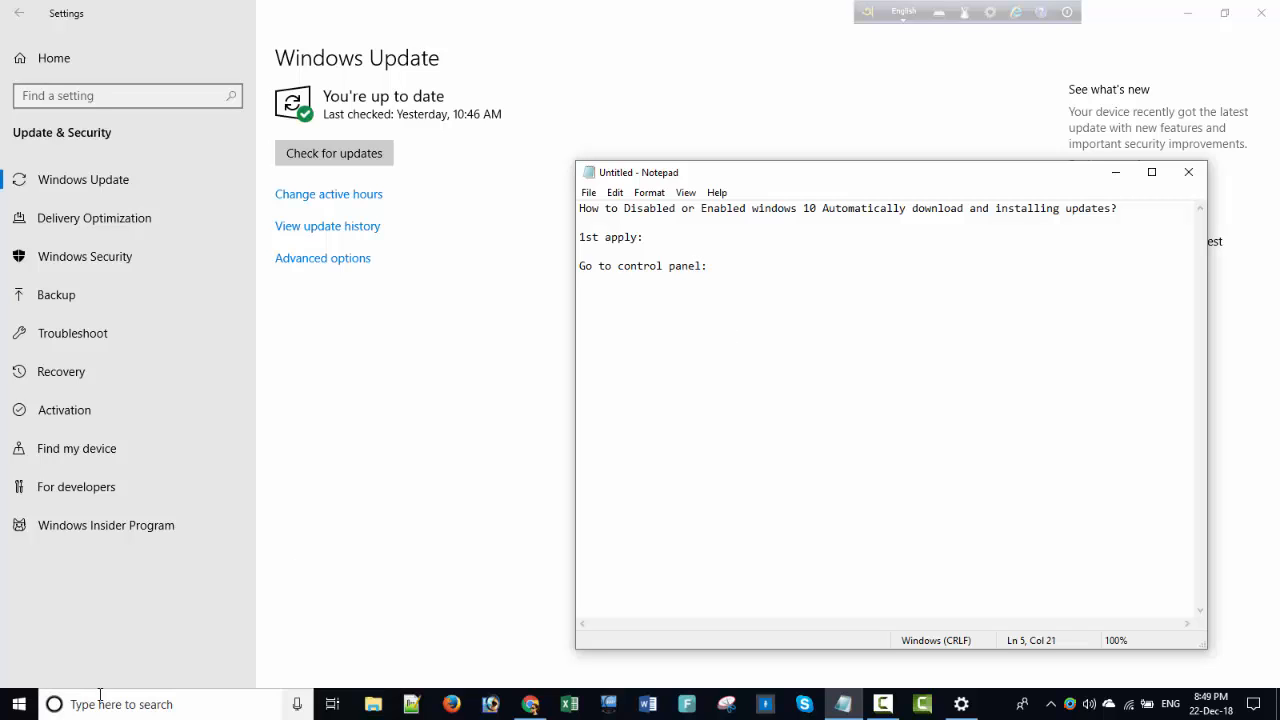
Search for and open Control Panel, and show its items as Large icons.
left_click(192, 702)
type("contro")
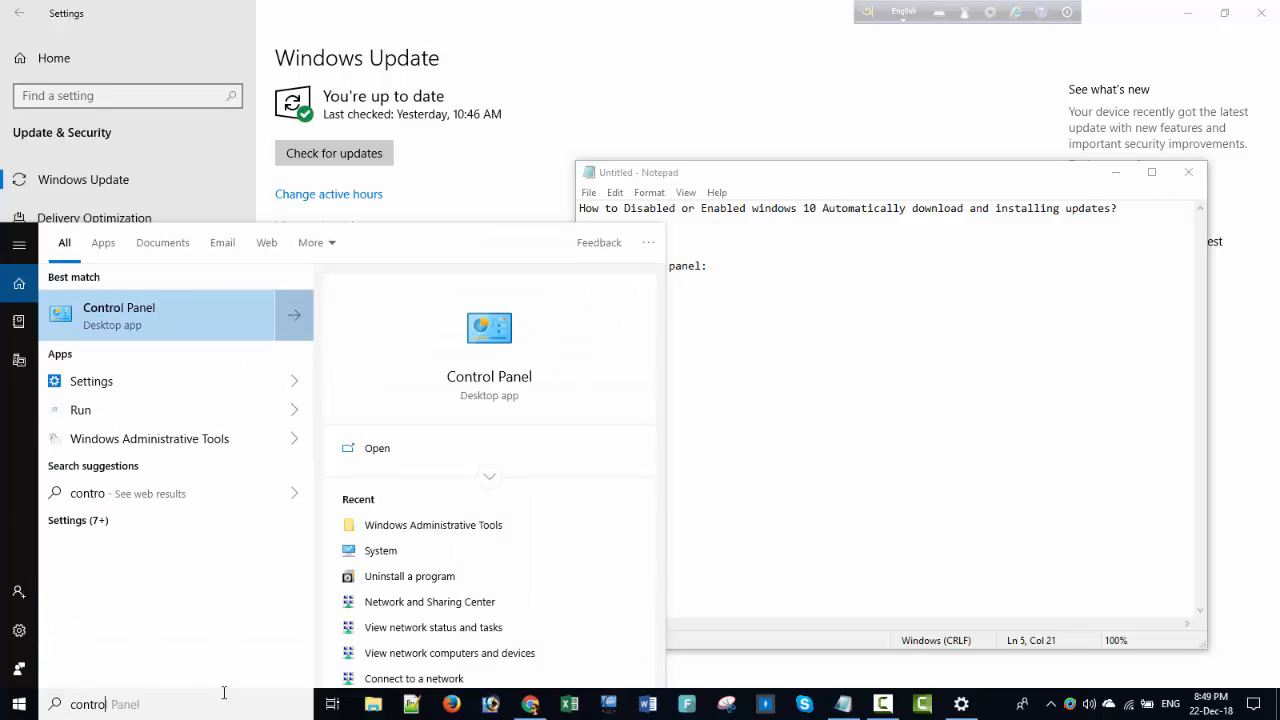
left_click(150, 322)
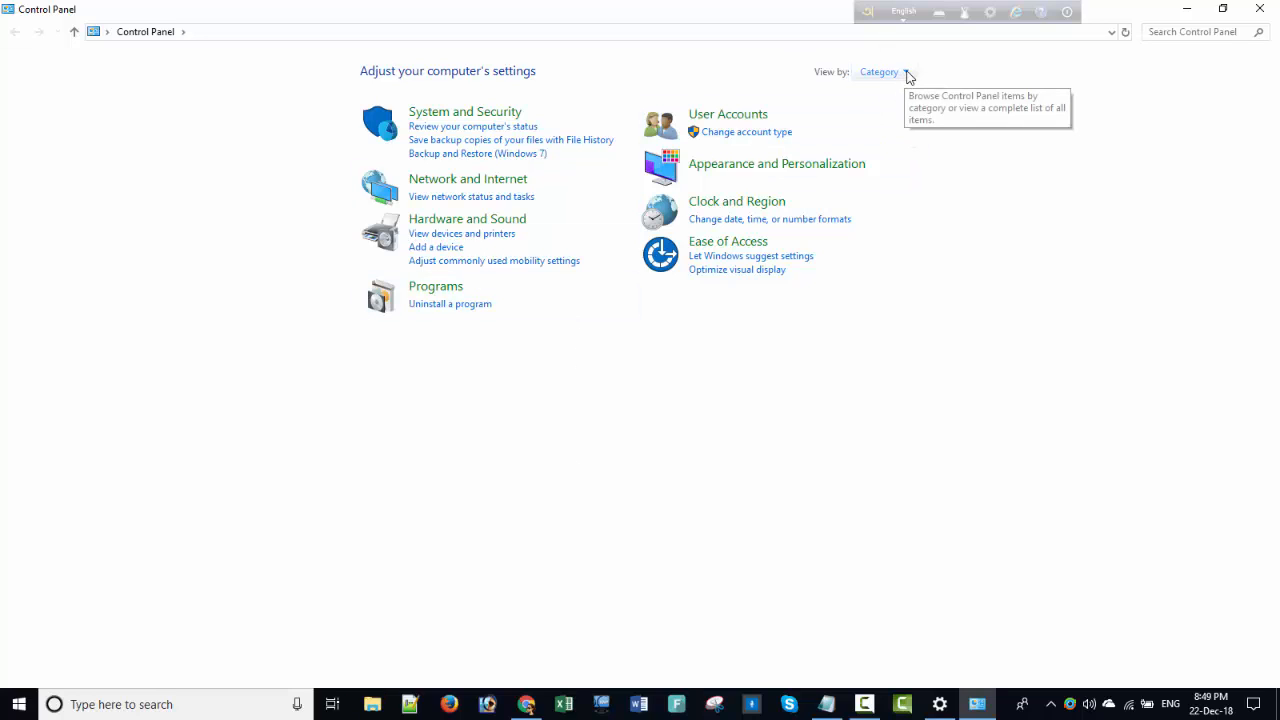
left_click(907, 74)
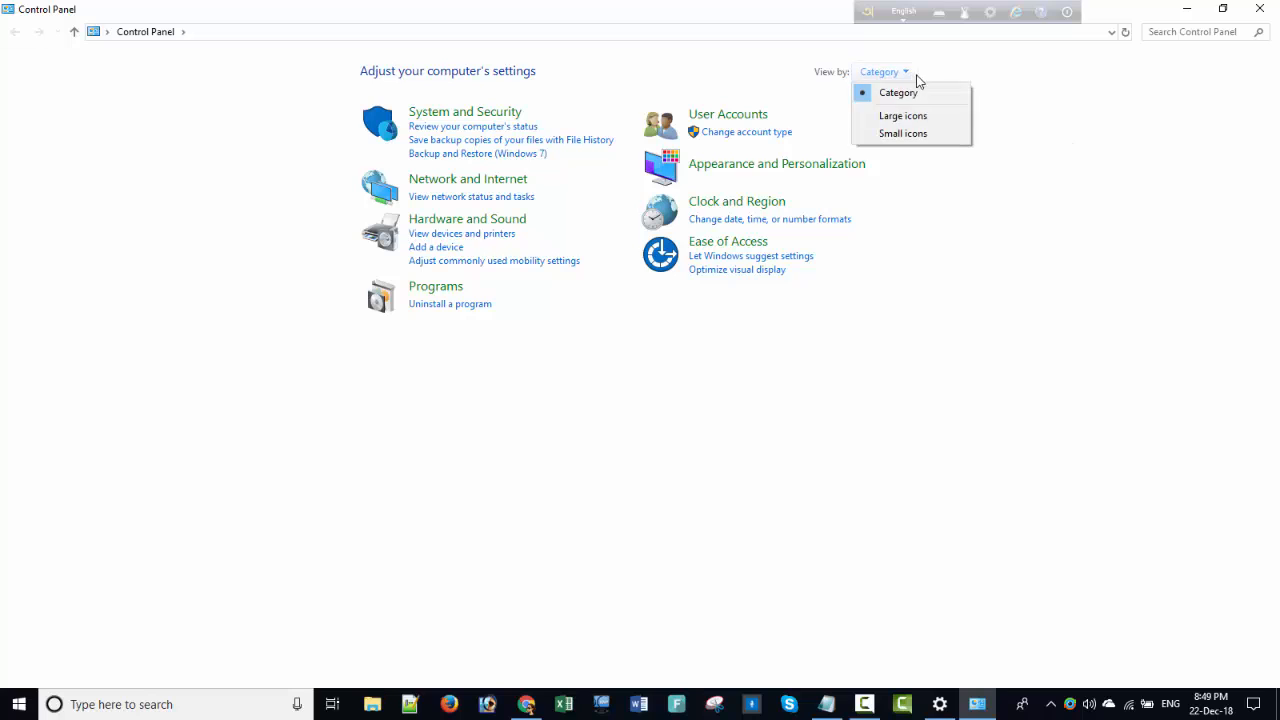
left_click(900, 116)
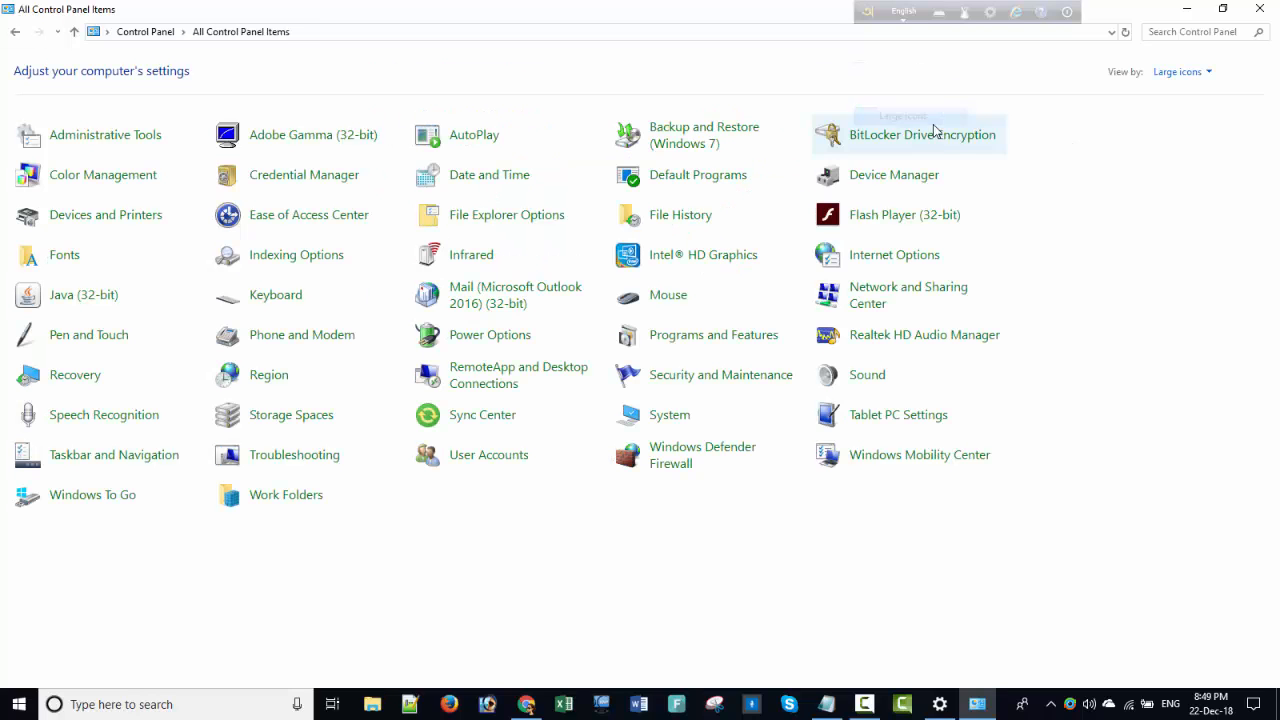
Open the Services console from Administrative Tools.
left_click(152, 137)
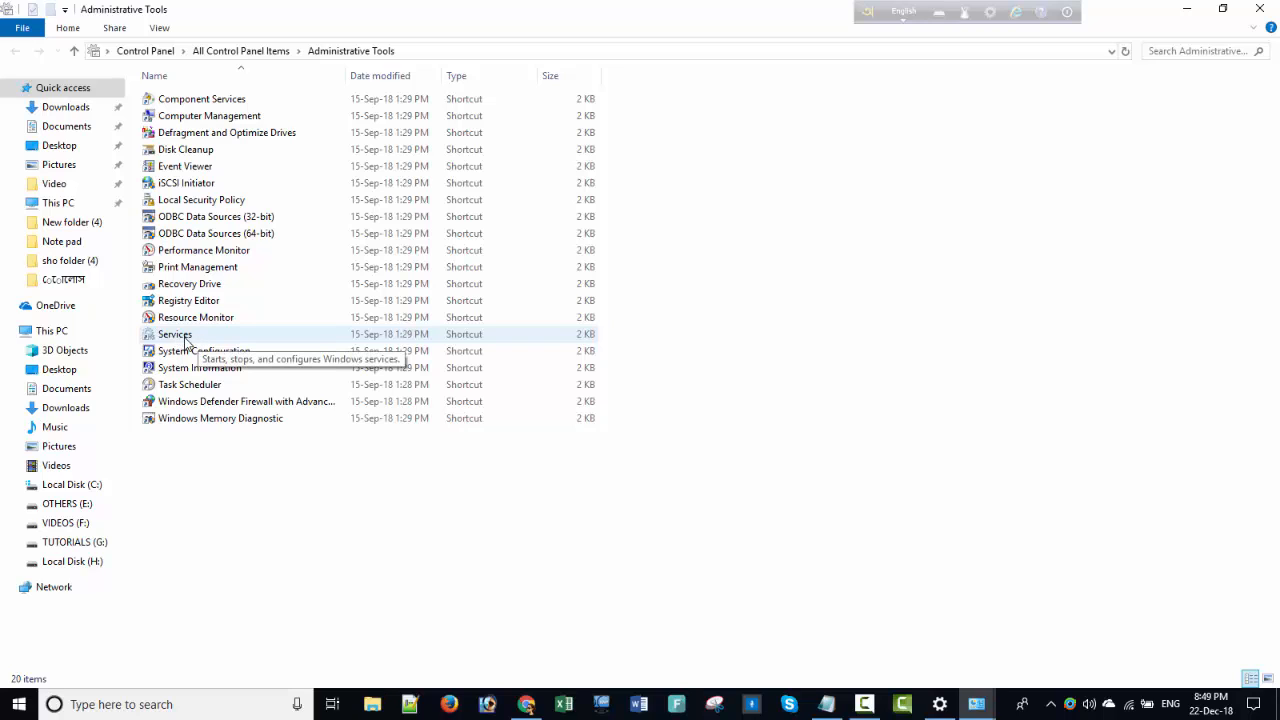
left_click(826, 704)
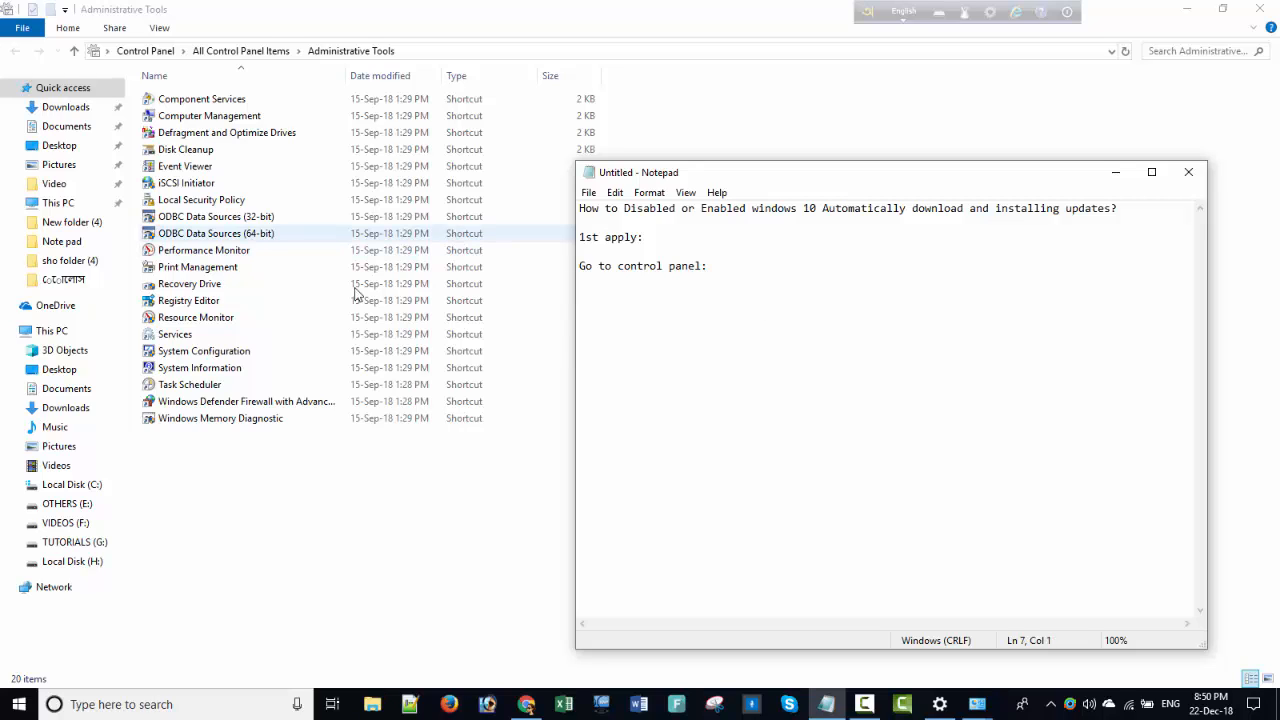
left_click(189, 335)
right_click(189, 334)
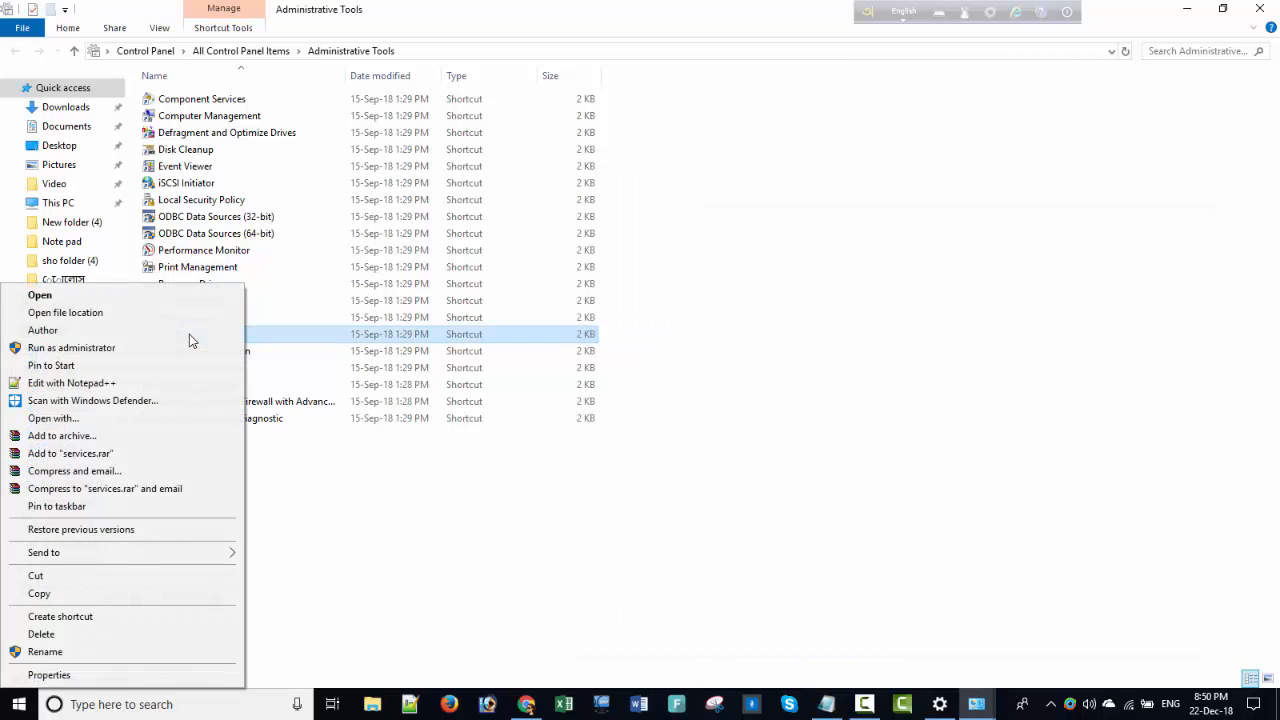
left_click(86, 312)
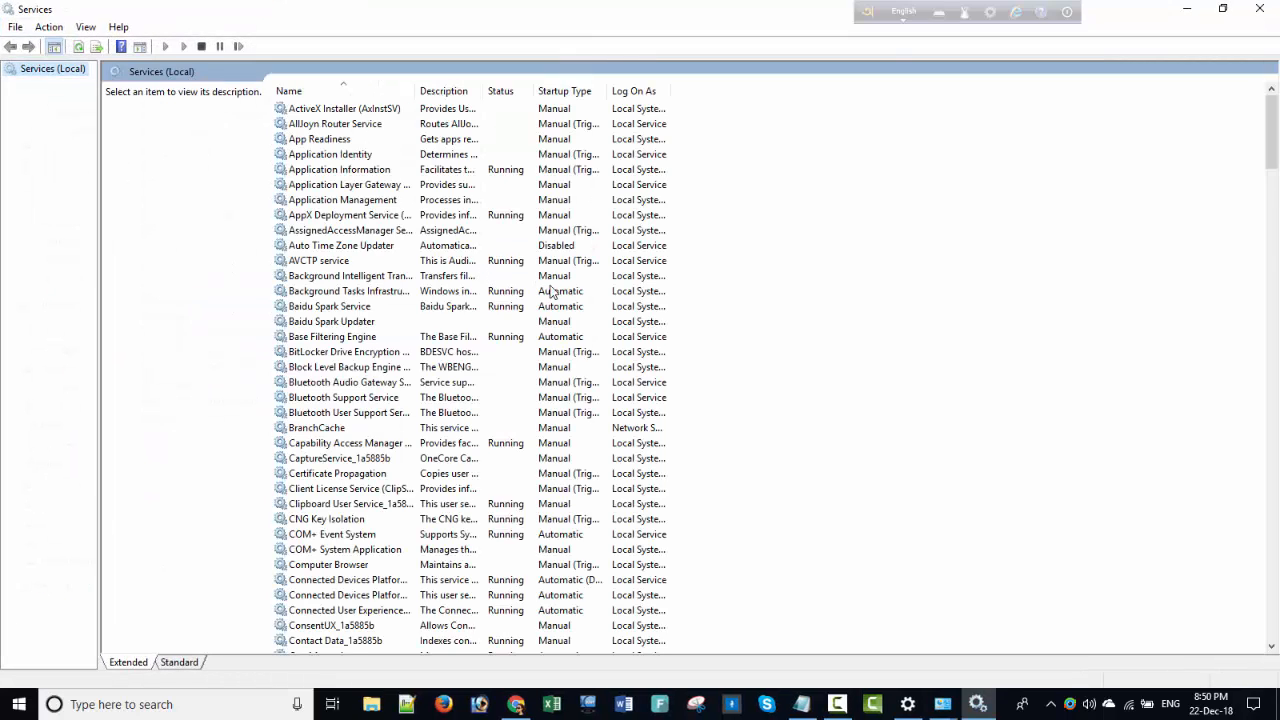
Set the startup type of the Windows Update service to Disabled, apply the change and close its properties.
scroll(700, 160, "down", 6)
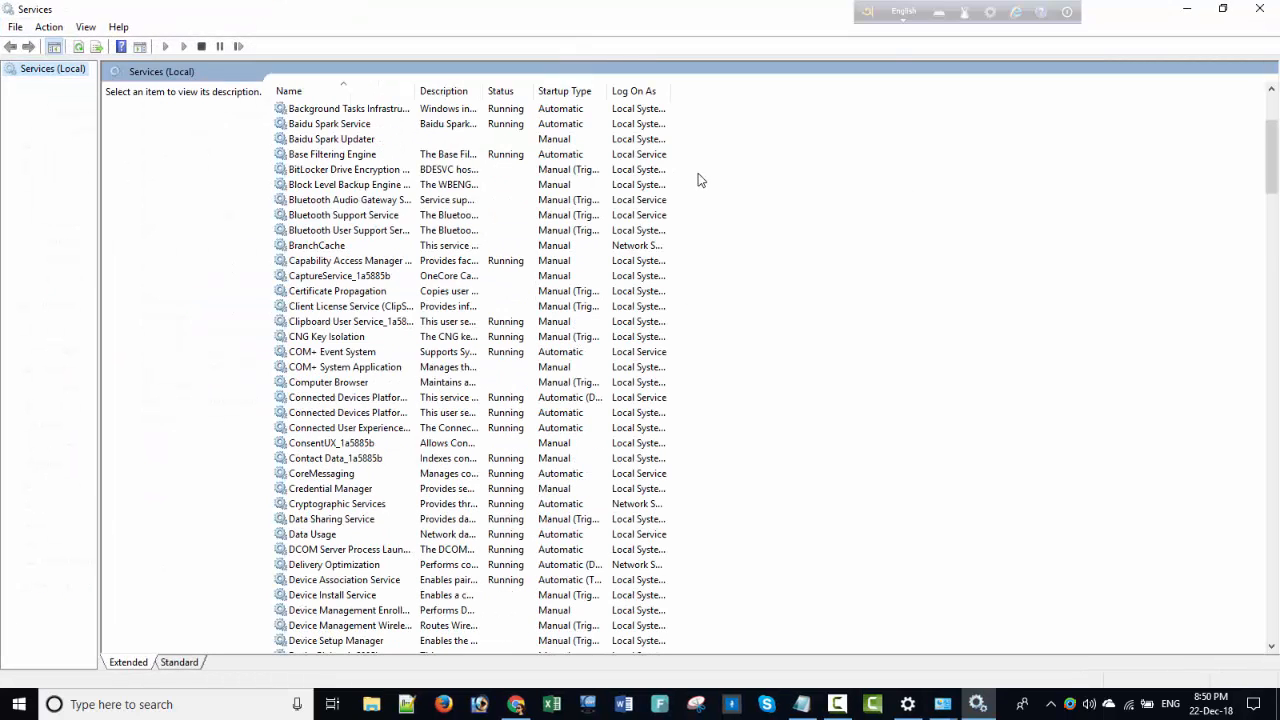
scroll(695, 188, "down", 12)
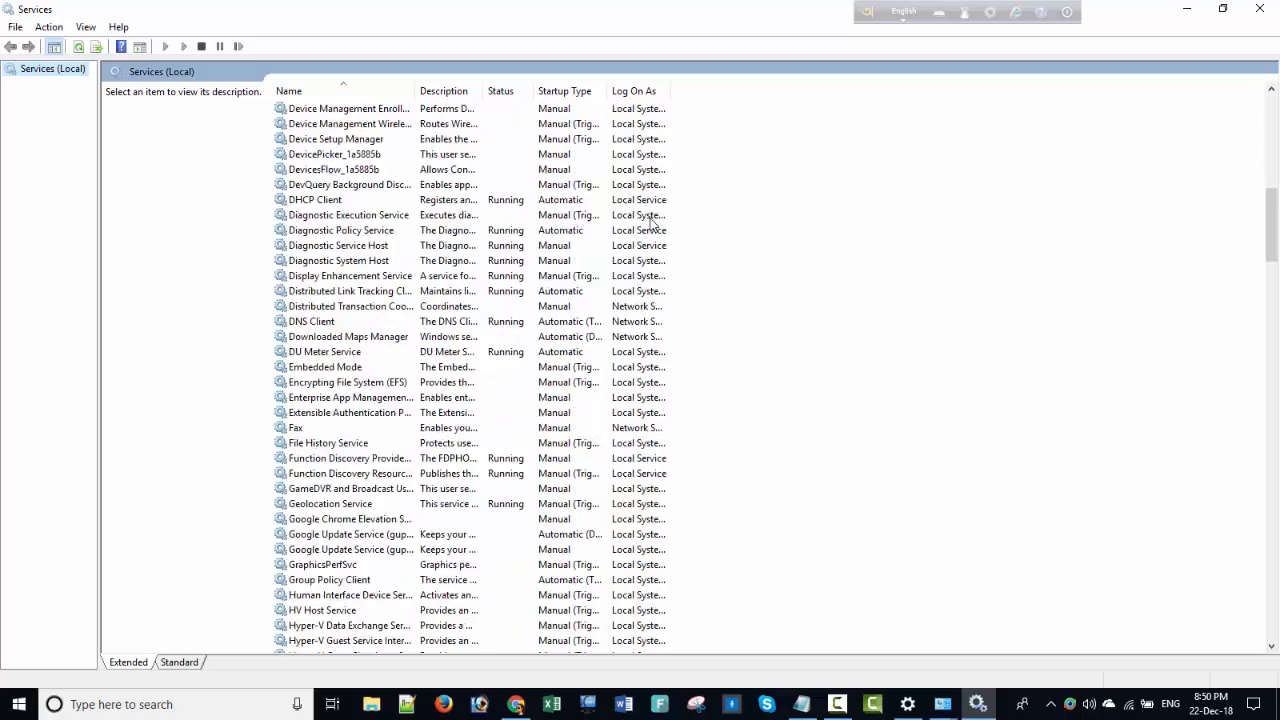
scroll(449, 266, "down", 12)
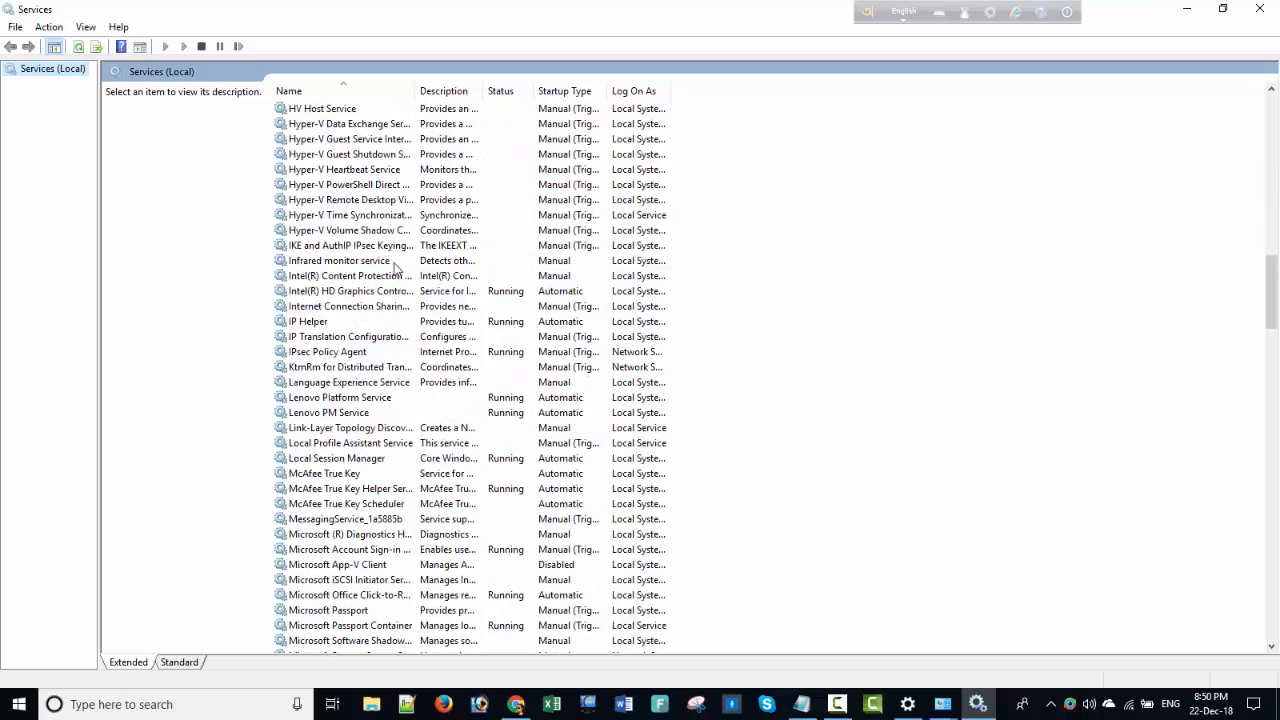
scroll(427, 366, "down", 18)
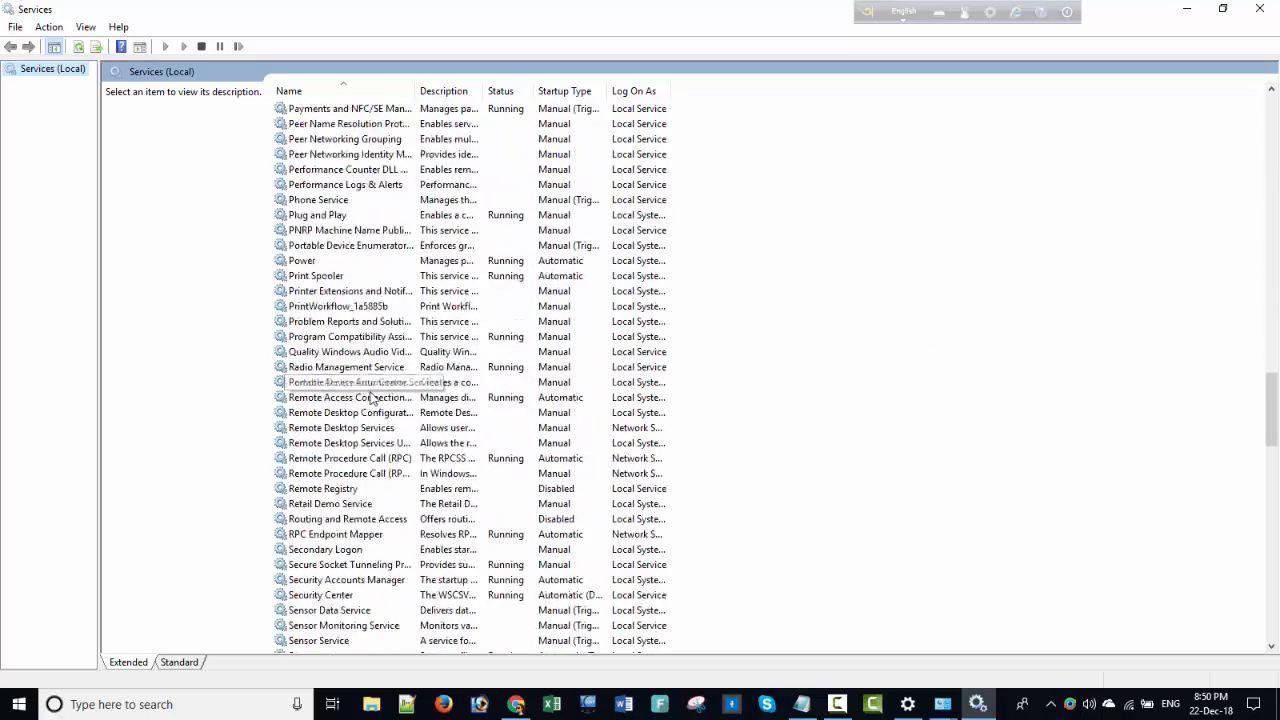
scroll(290, 482, "down", 16)
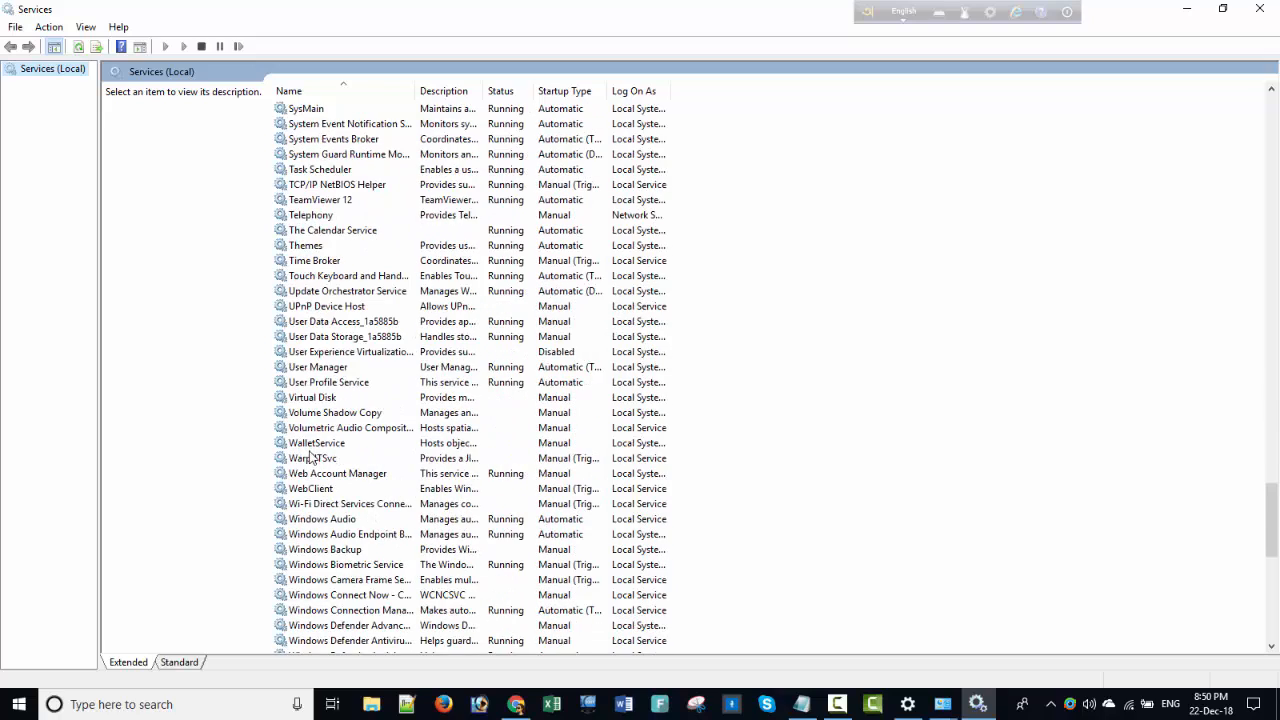
scroll(318, 530, "down", 5)
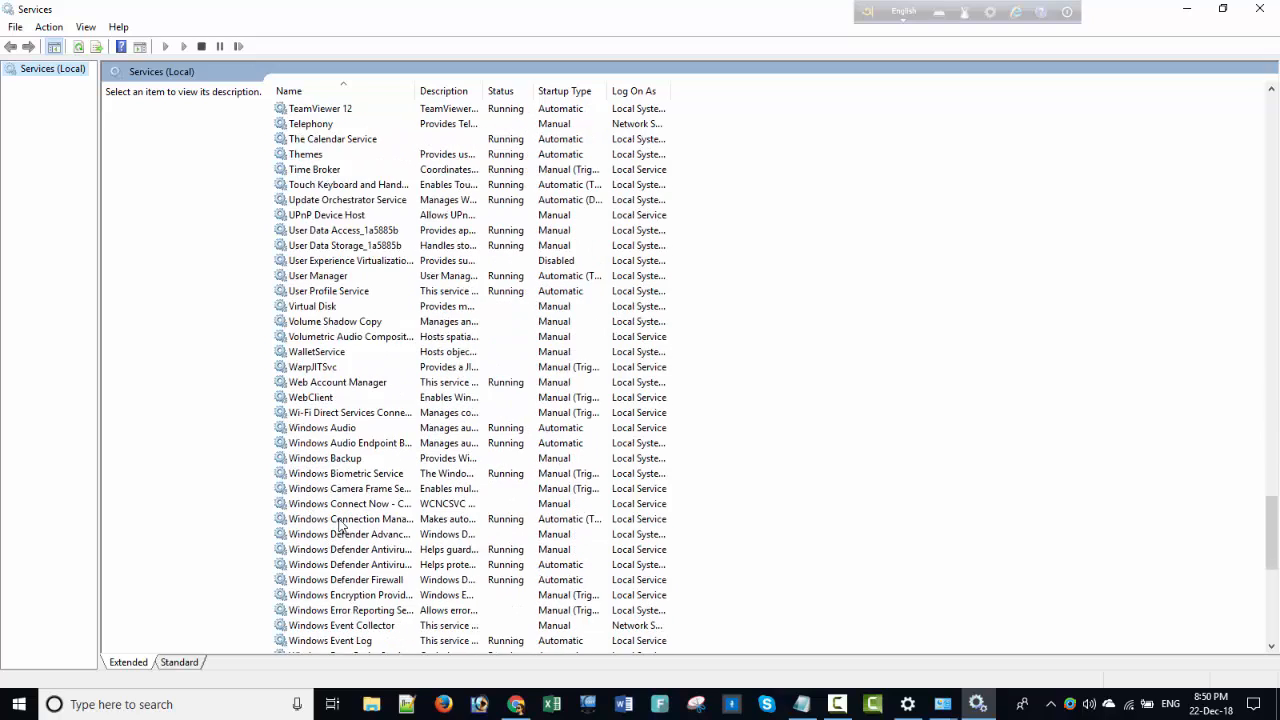
scroll(380, 476, "down", 6)
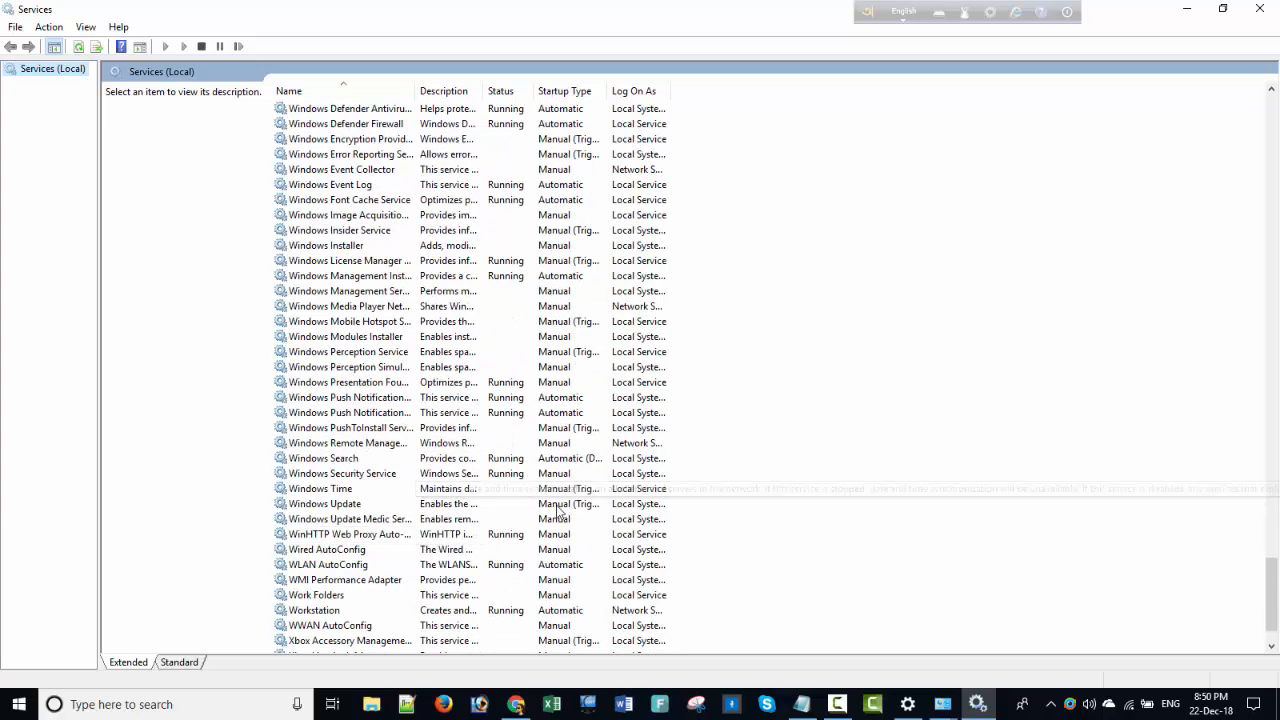
double_click(348, 508)
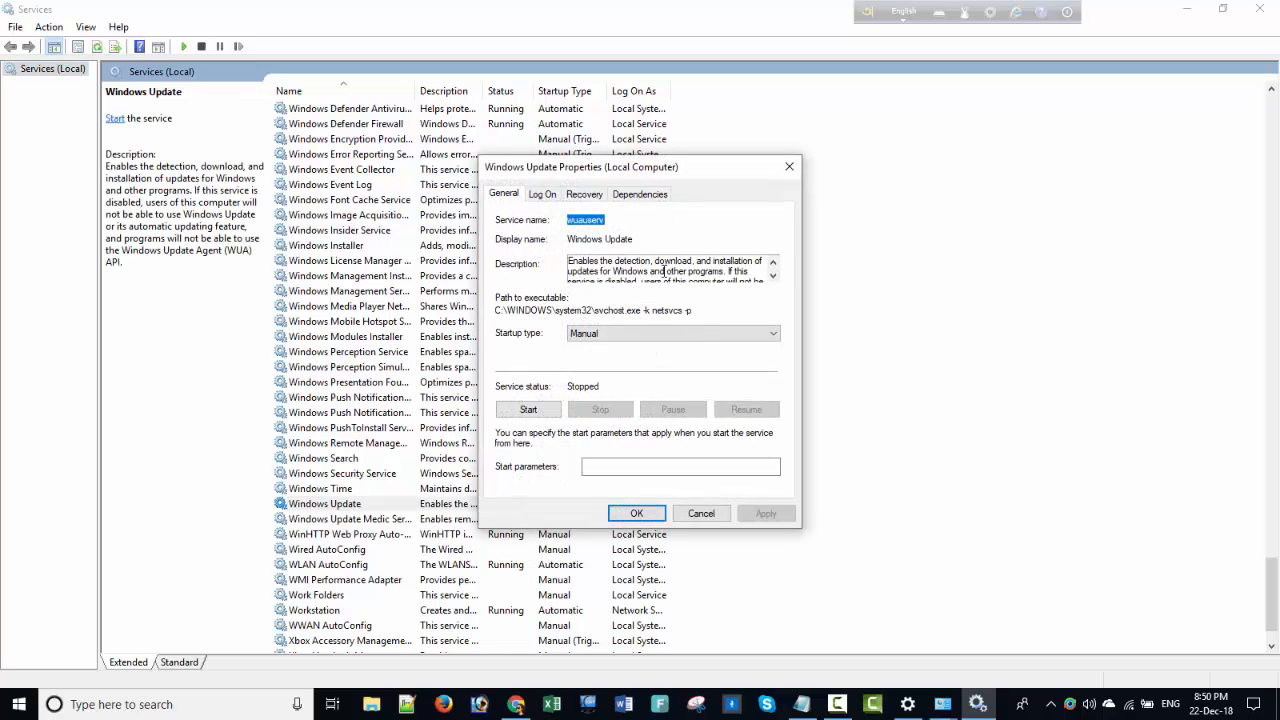
left_click(600, 336)
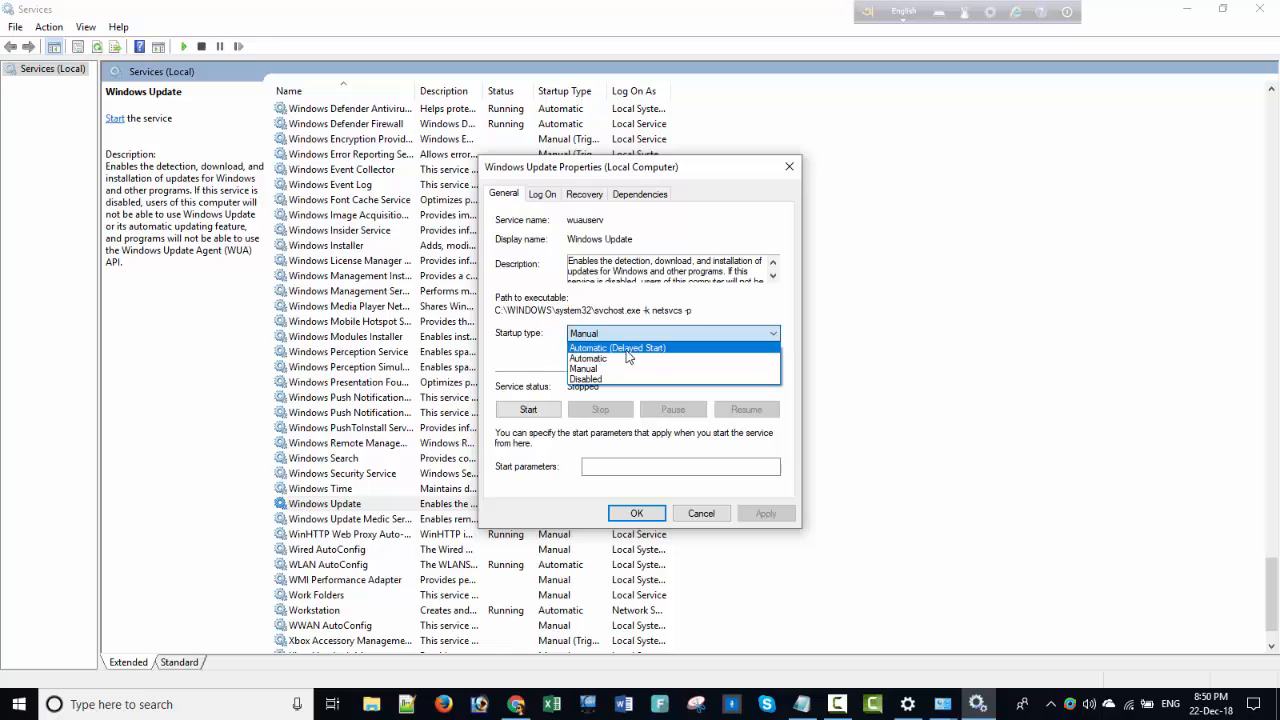
left_click(598, 372)
key("Down")
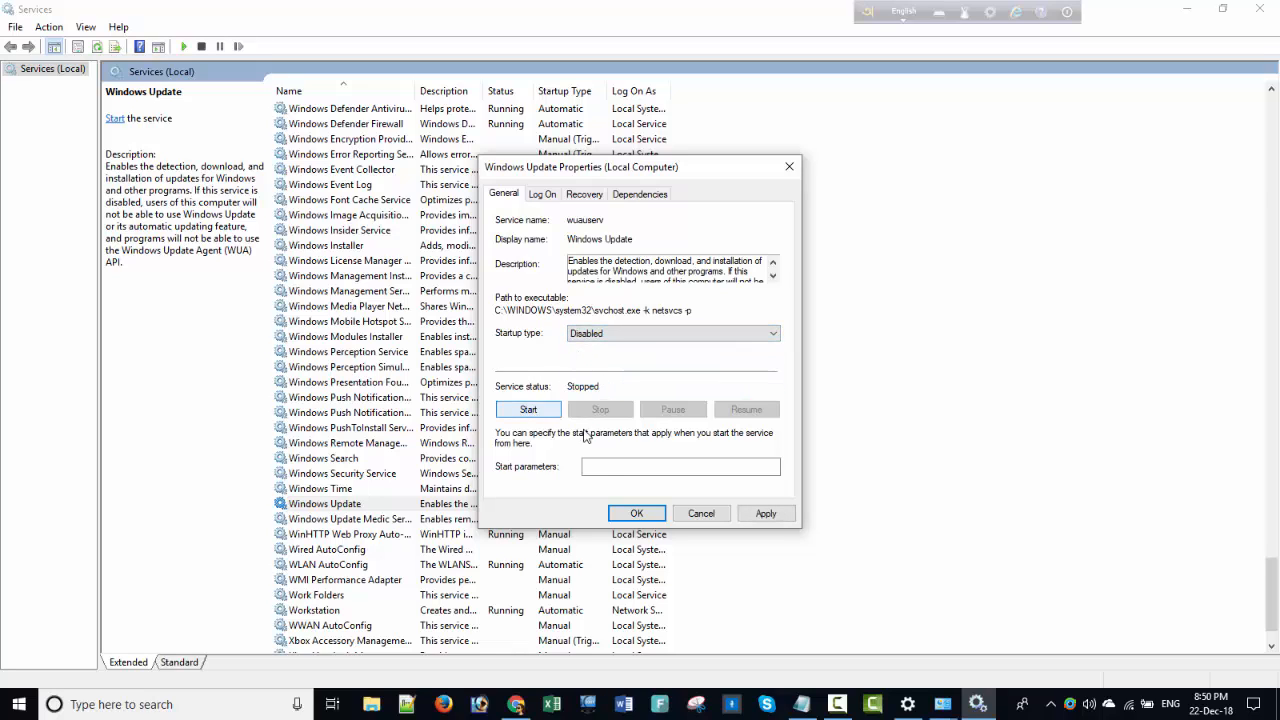
left_click(766, 515)
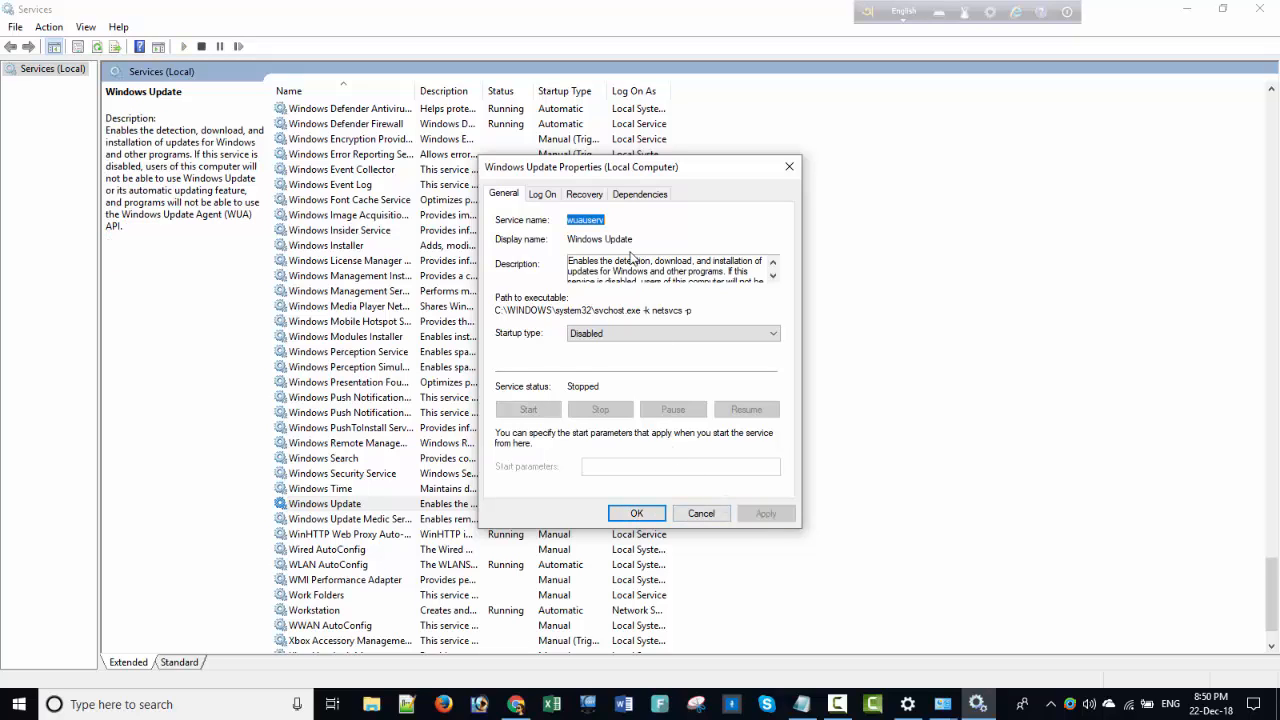
left_click(637, 512)
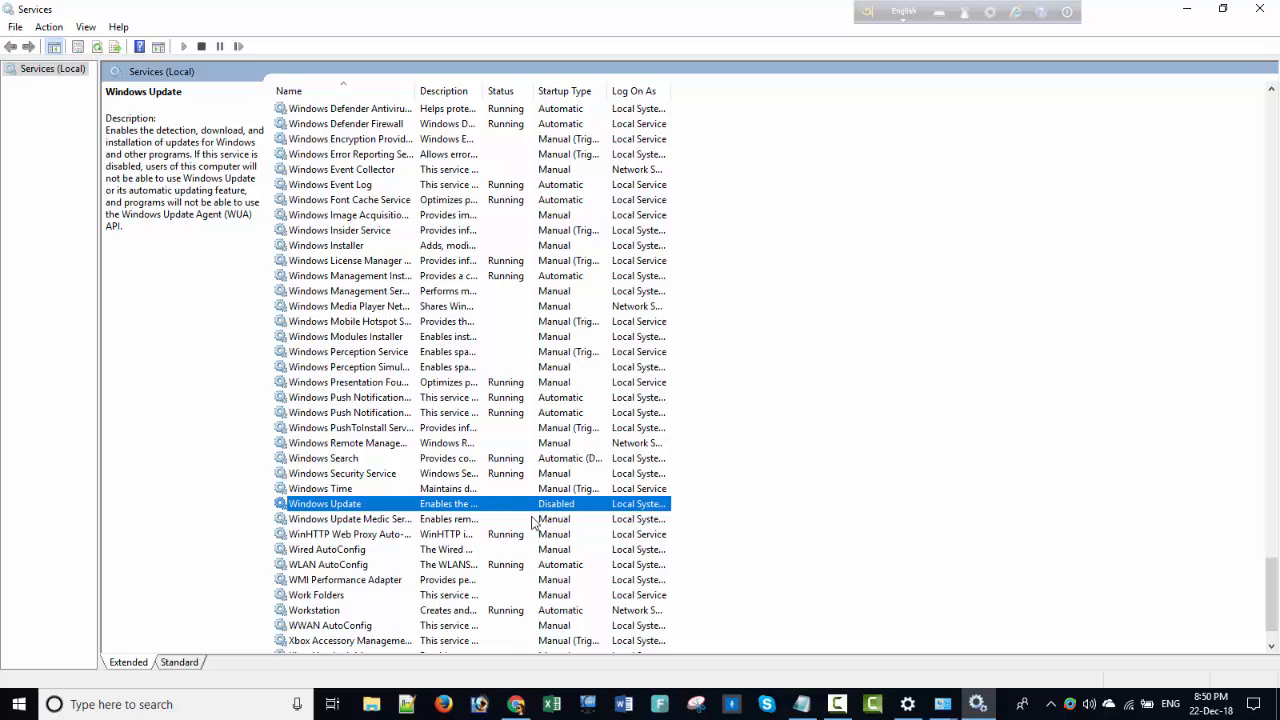
Try to set the startup type of the Windows Update Medic Service to Disabled, and close its properties without saving.
double_click(366, 520)
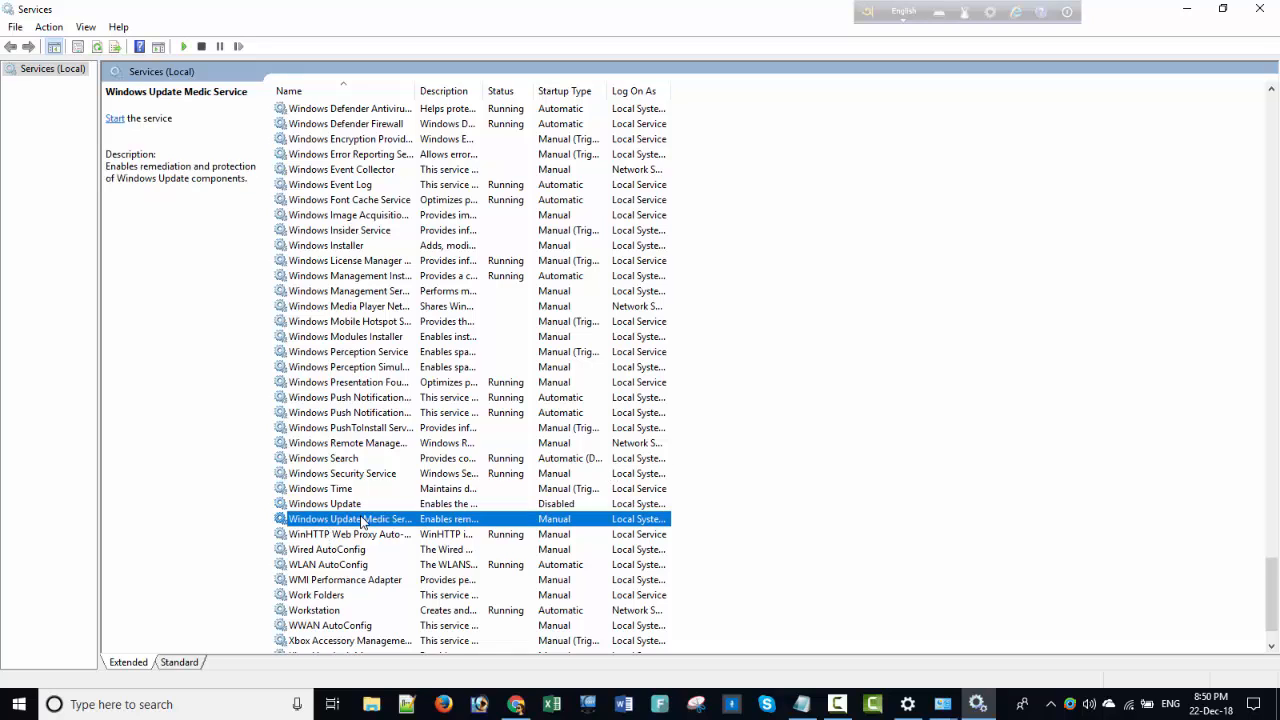
left_click(621, 335)
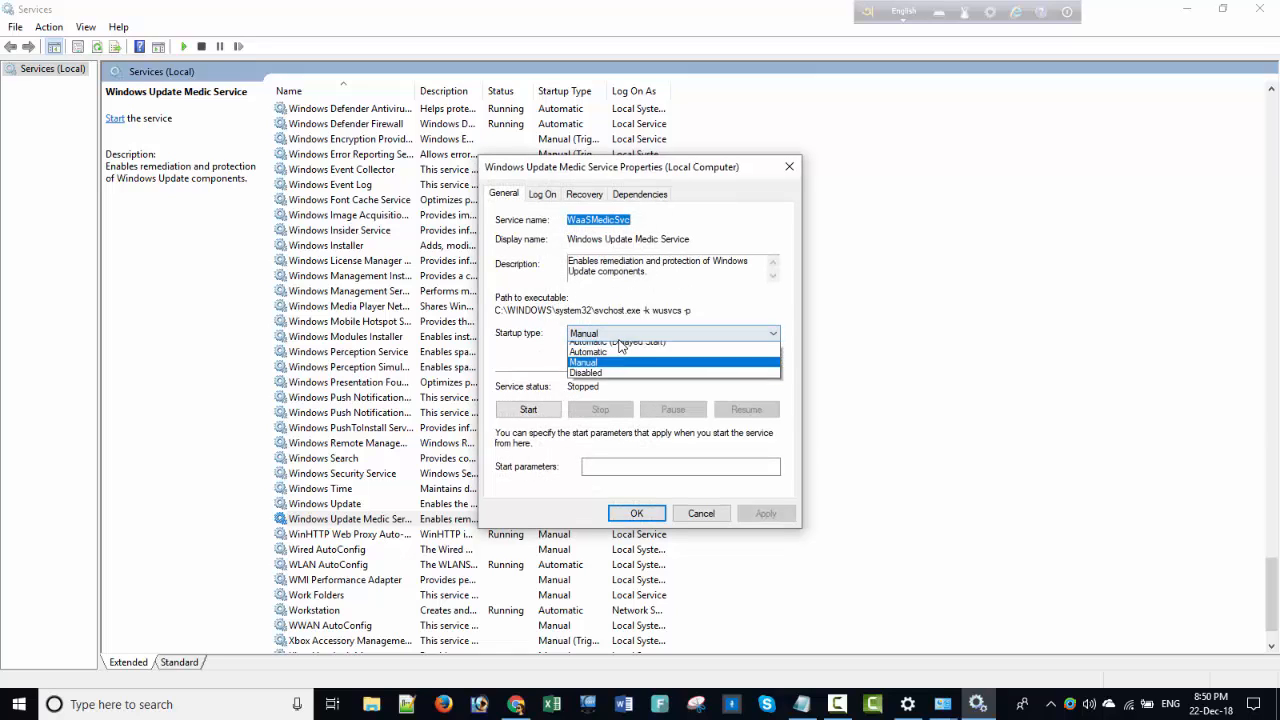
left_click(605, 380)
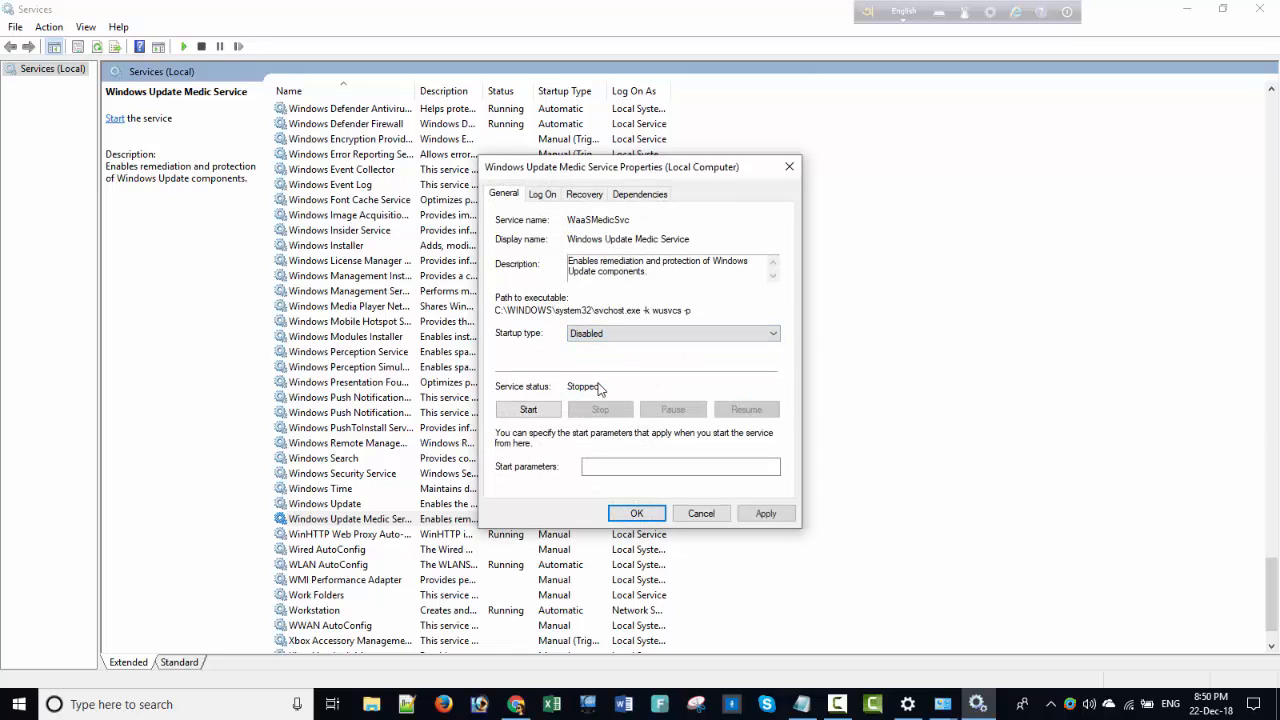
left_click(766, 513)
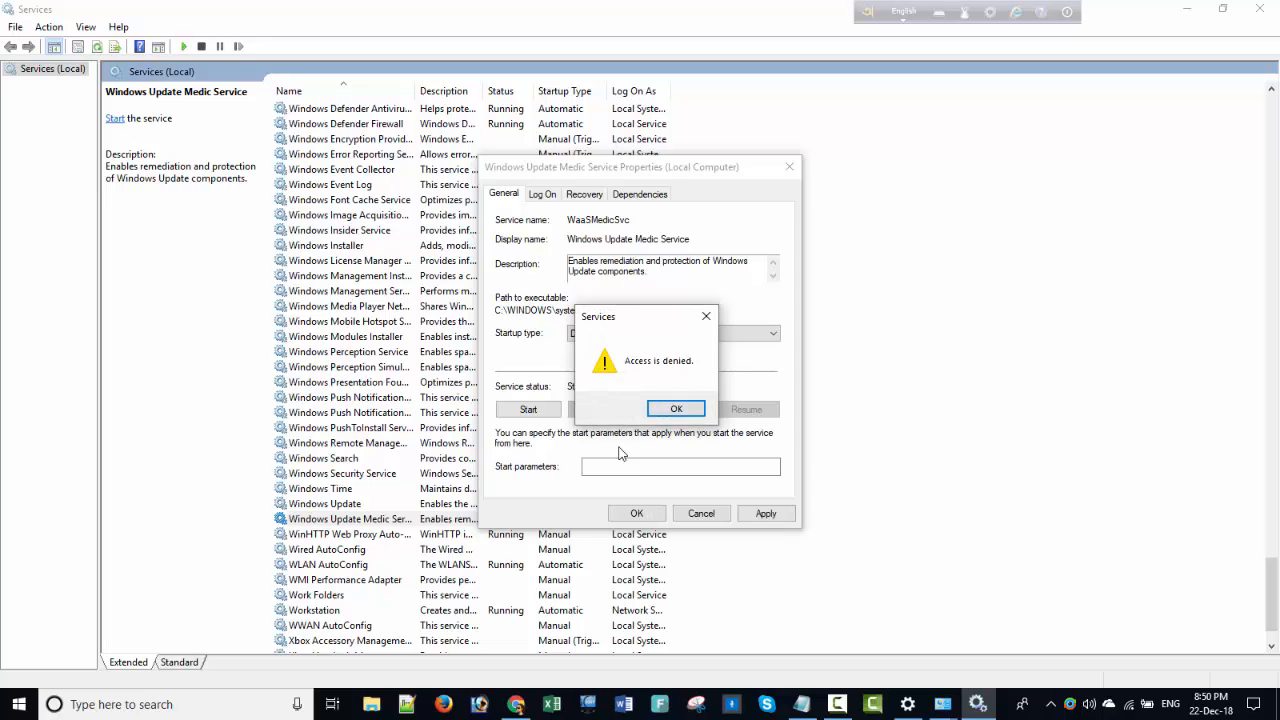
left_click(706, 316)
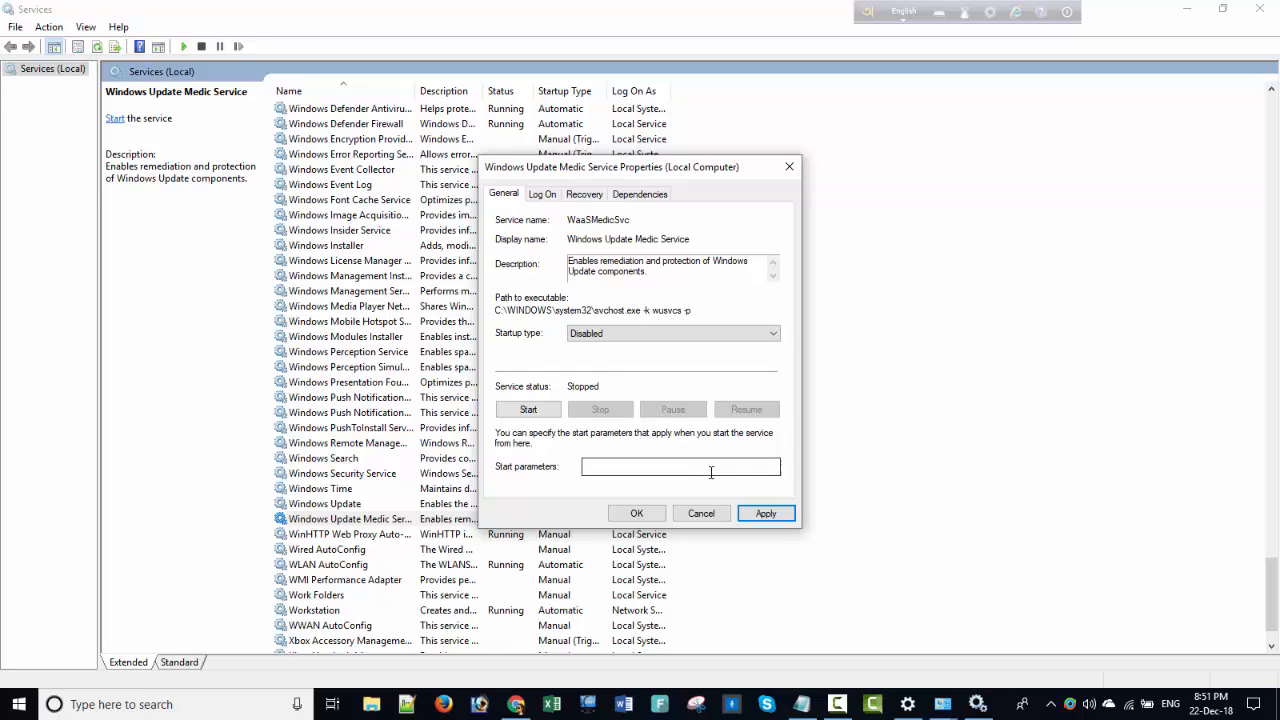
left_click(645, 515)
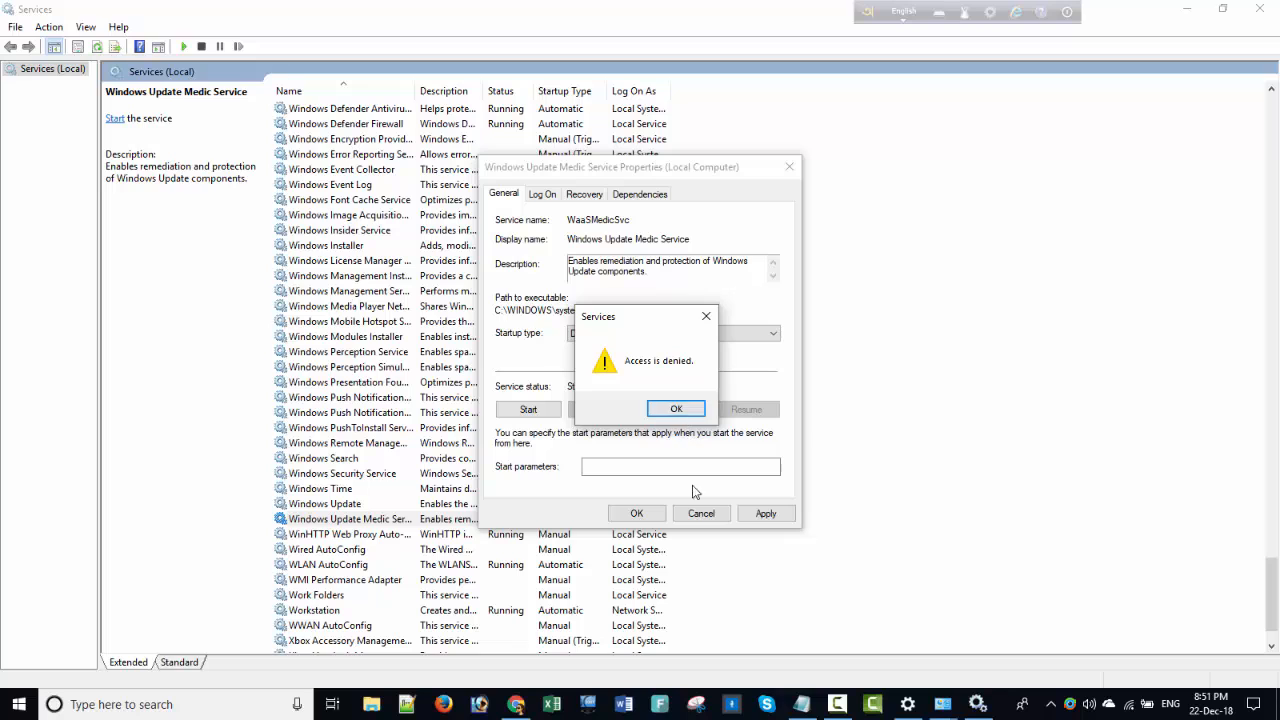
left_click(685, 408)
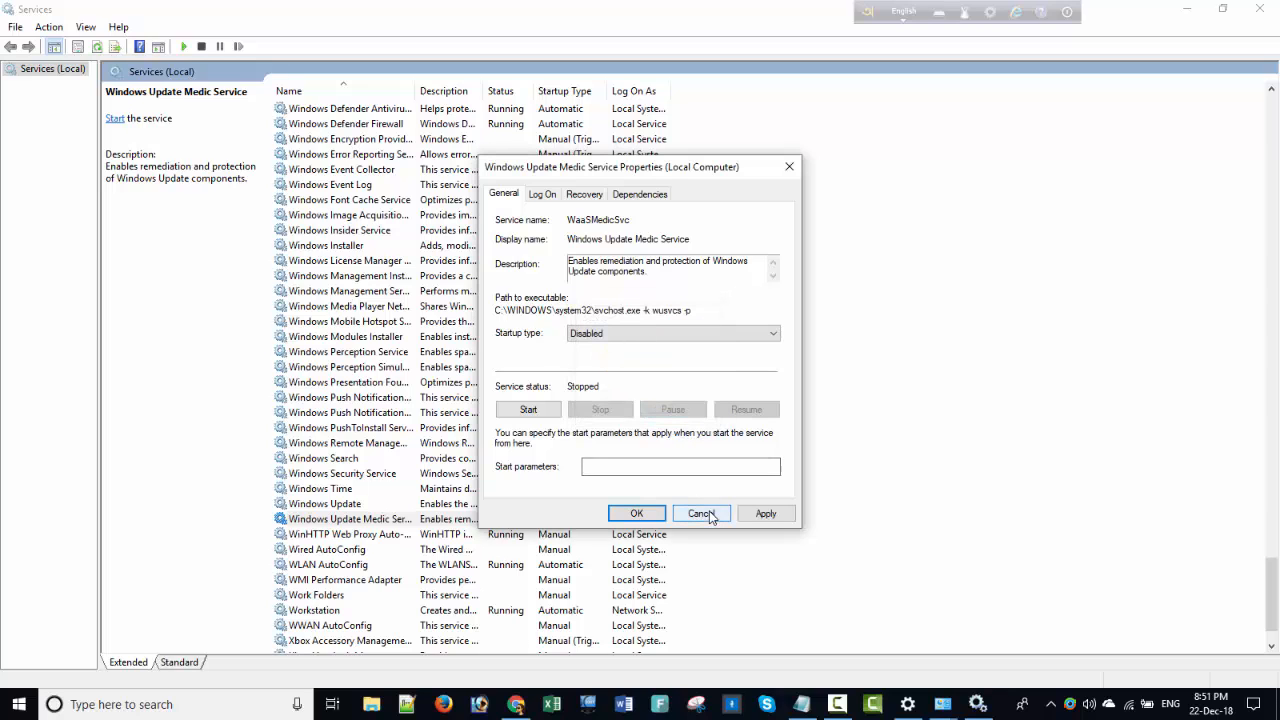
left_click(701, 513)
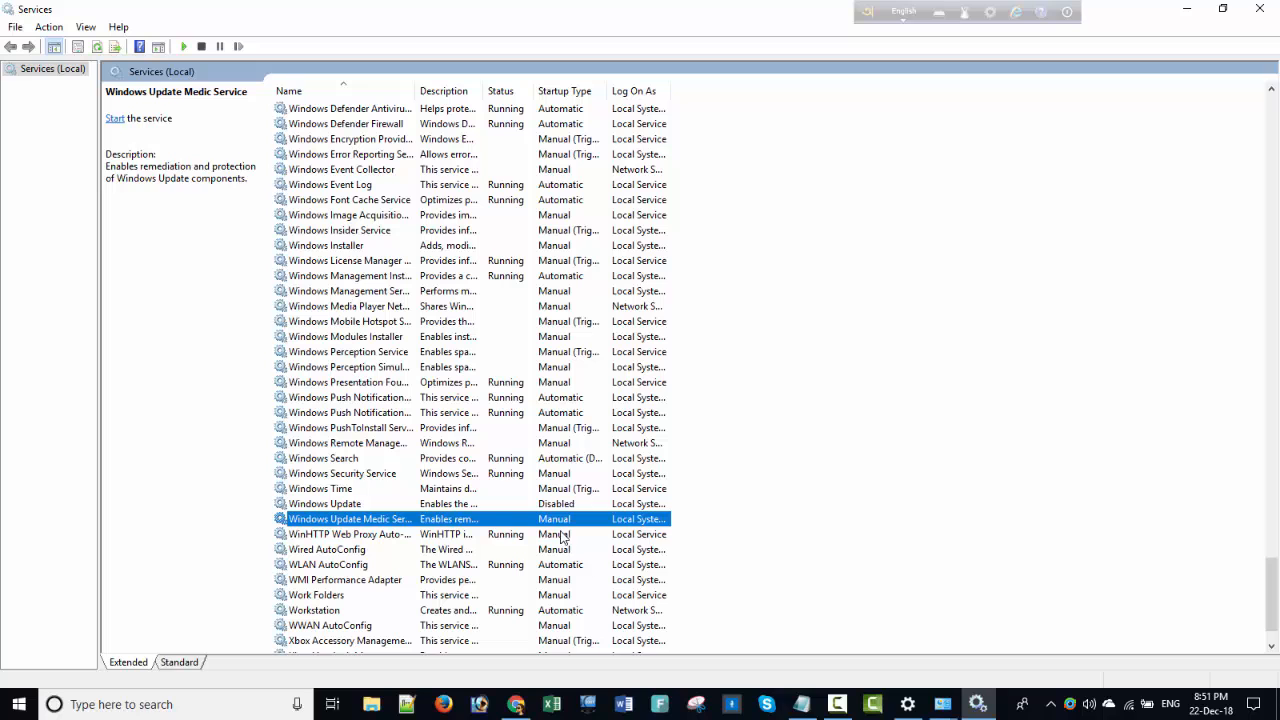
Close the Services console and return to Administrative Tools.
scroll(900, 210, "up", 4)
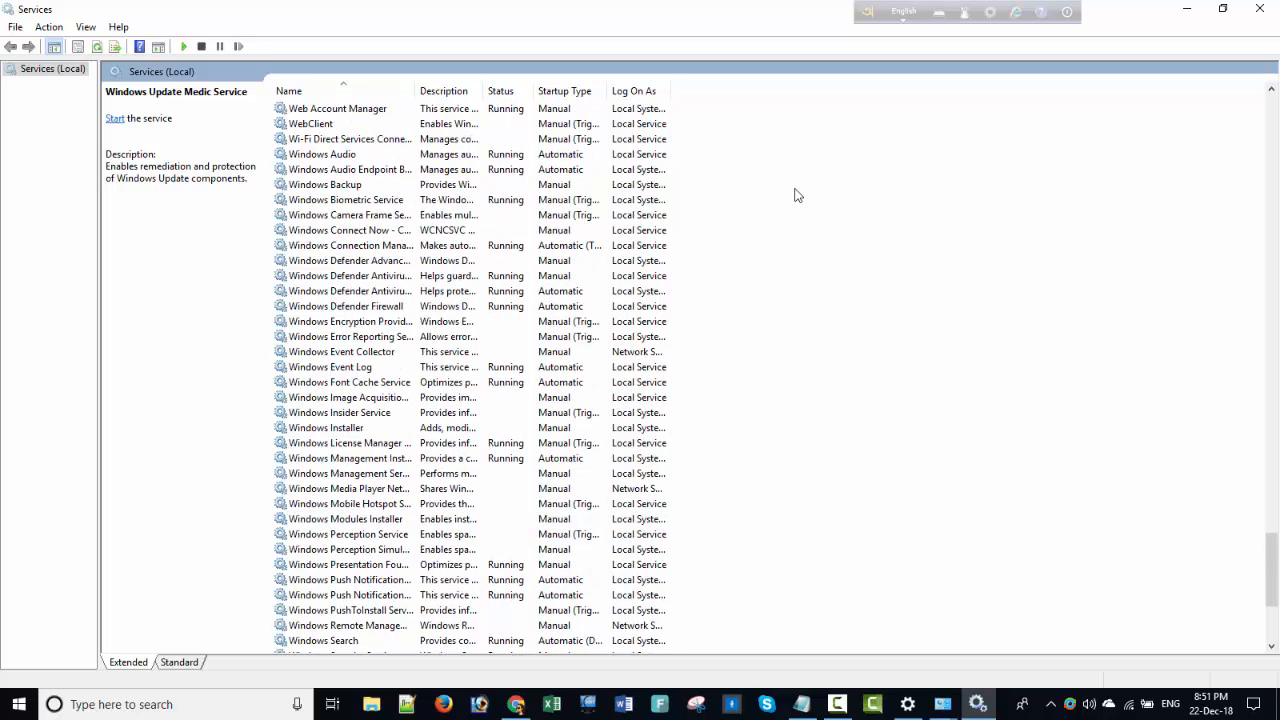
scroll(750, 215, "down", 5)
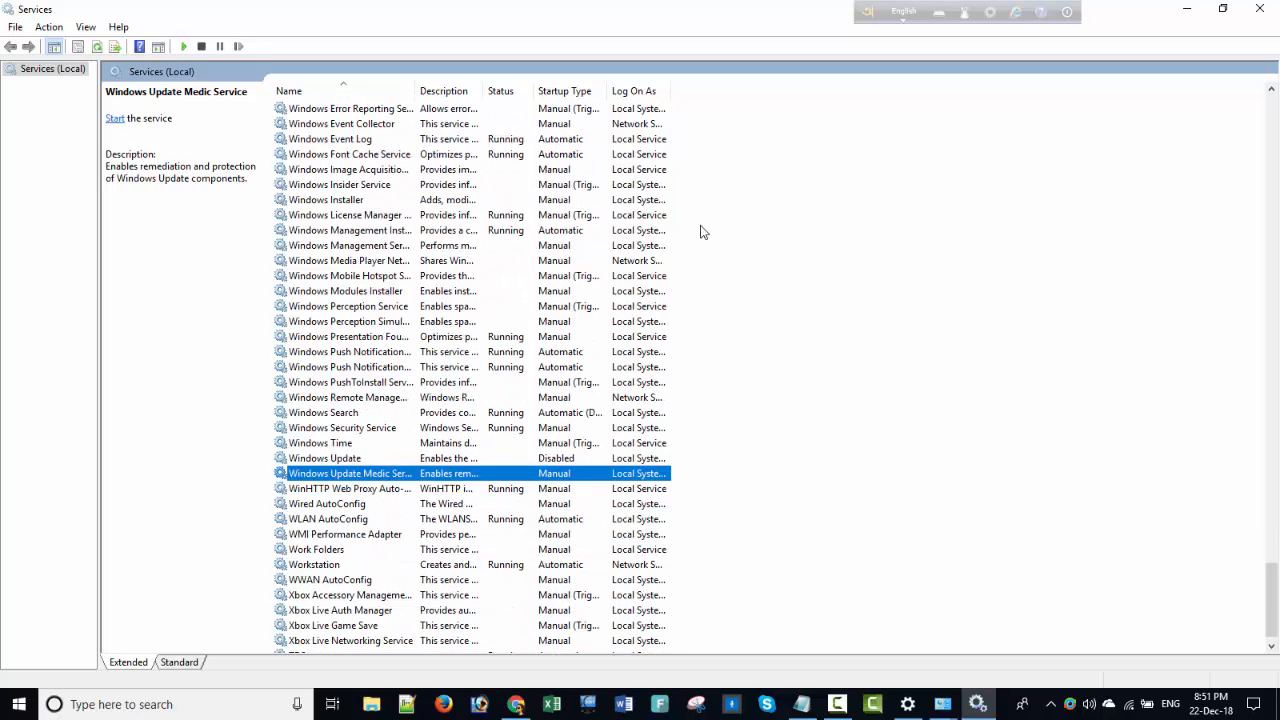
left_click(1262, 10)
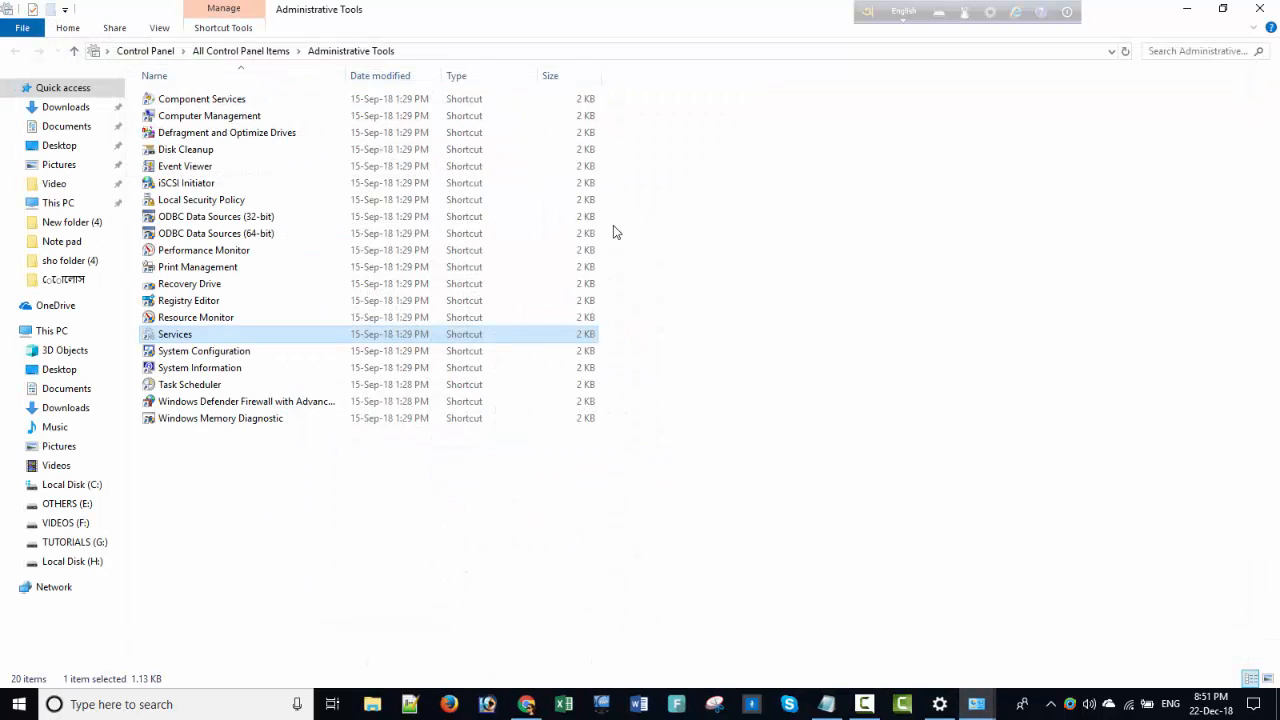
Switch to Notepad and add the lines "2nd apply:", "Go to Run:" and "And write MMC" below the existing notes.
left_click(826, 704)
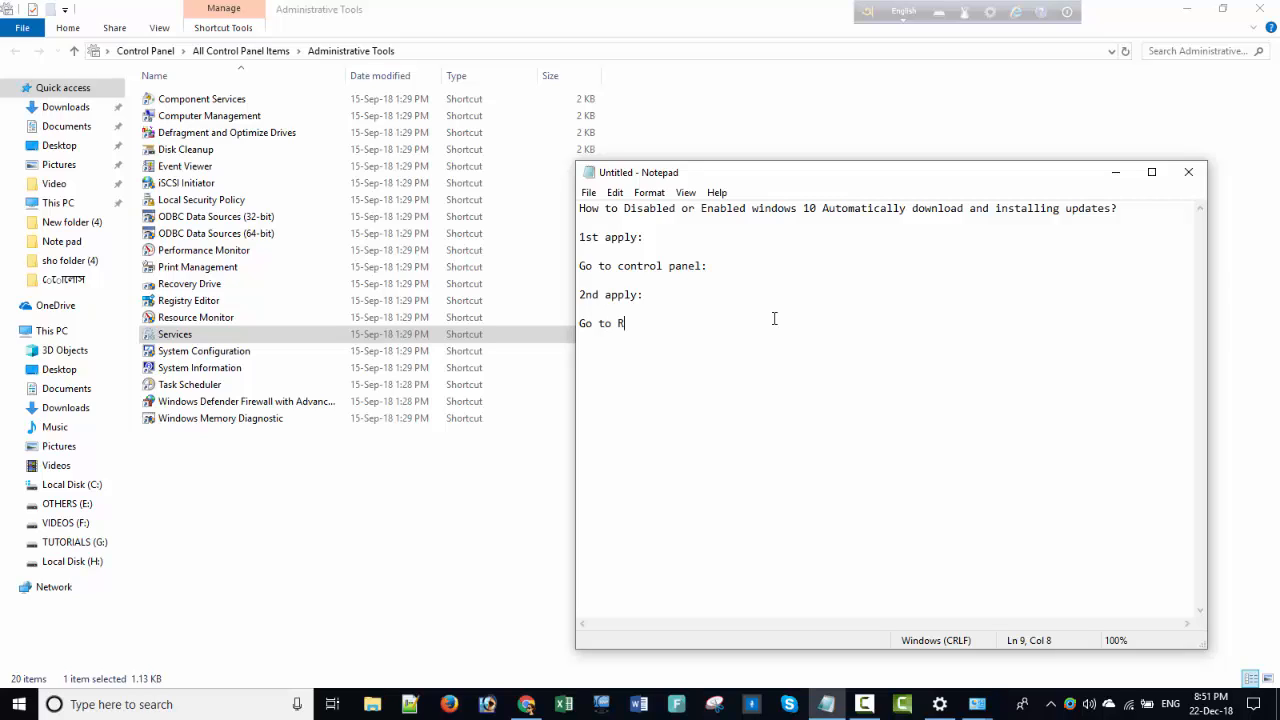
key("Return")
type("gh")
Launch an empty Microsoft Management Console by running the command mmc.
right_click(19, 704)
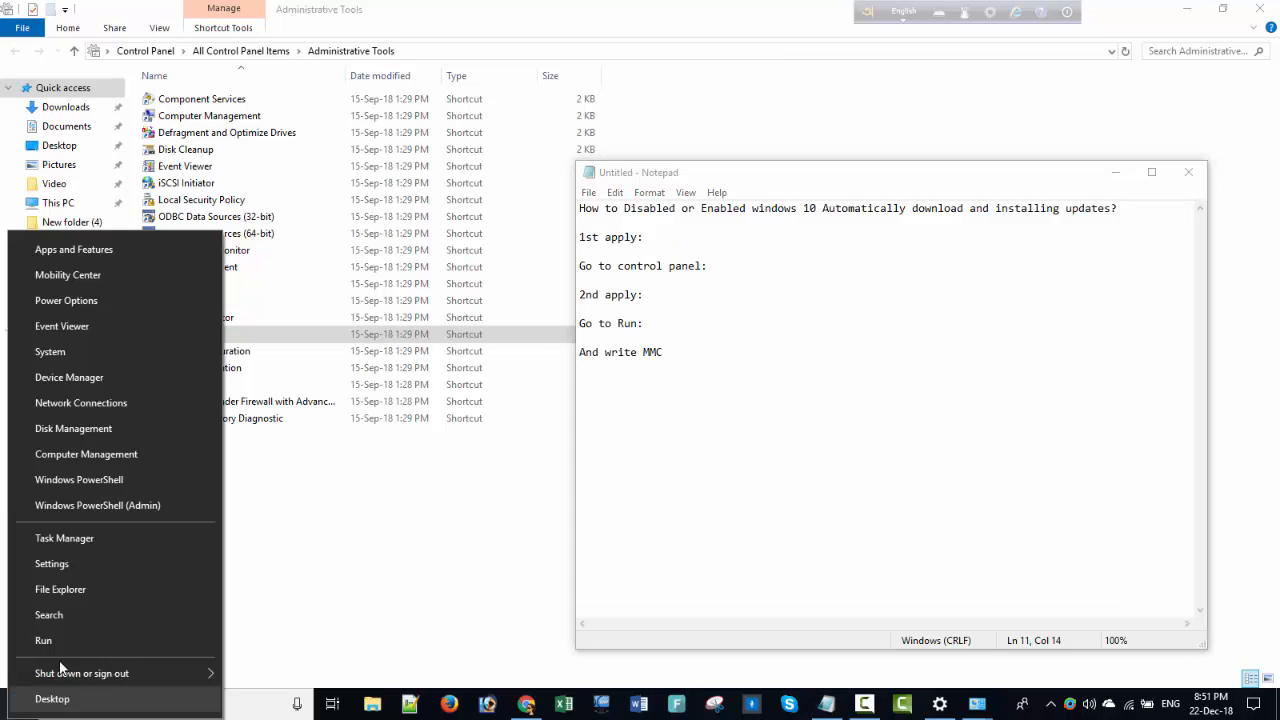
left_click(43, 640)
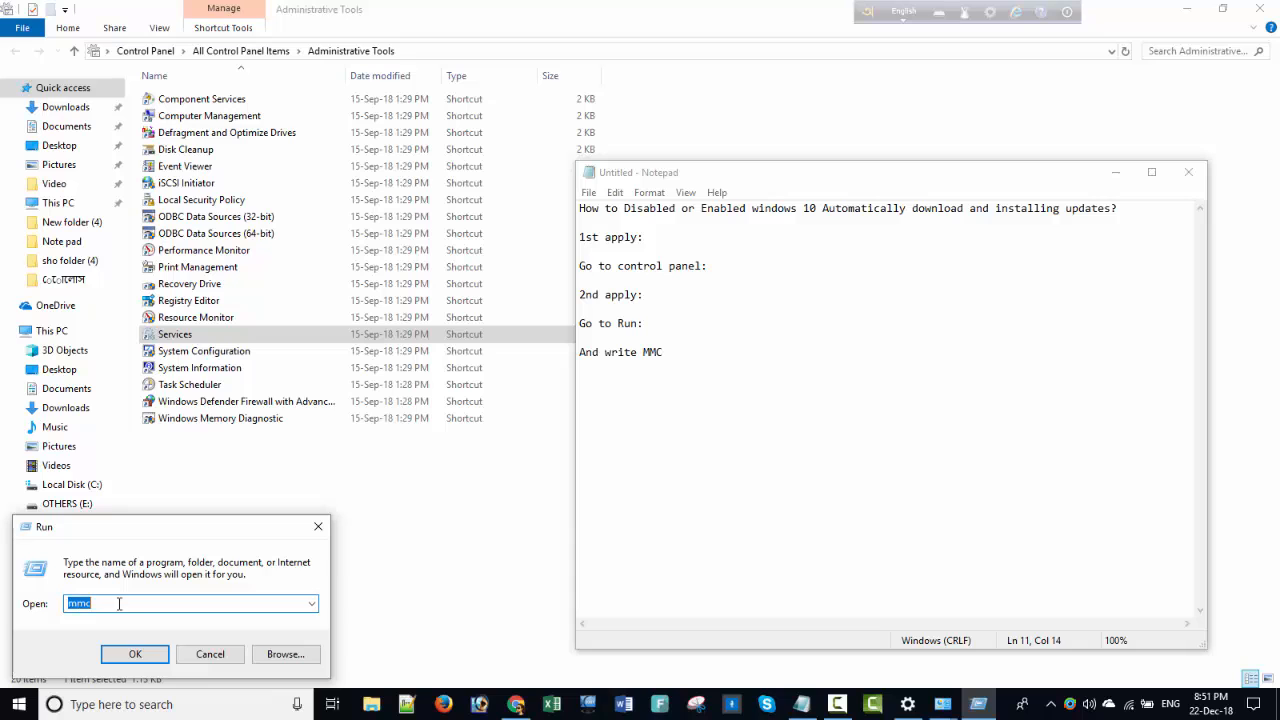
left_click(136, 655)
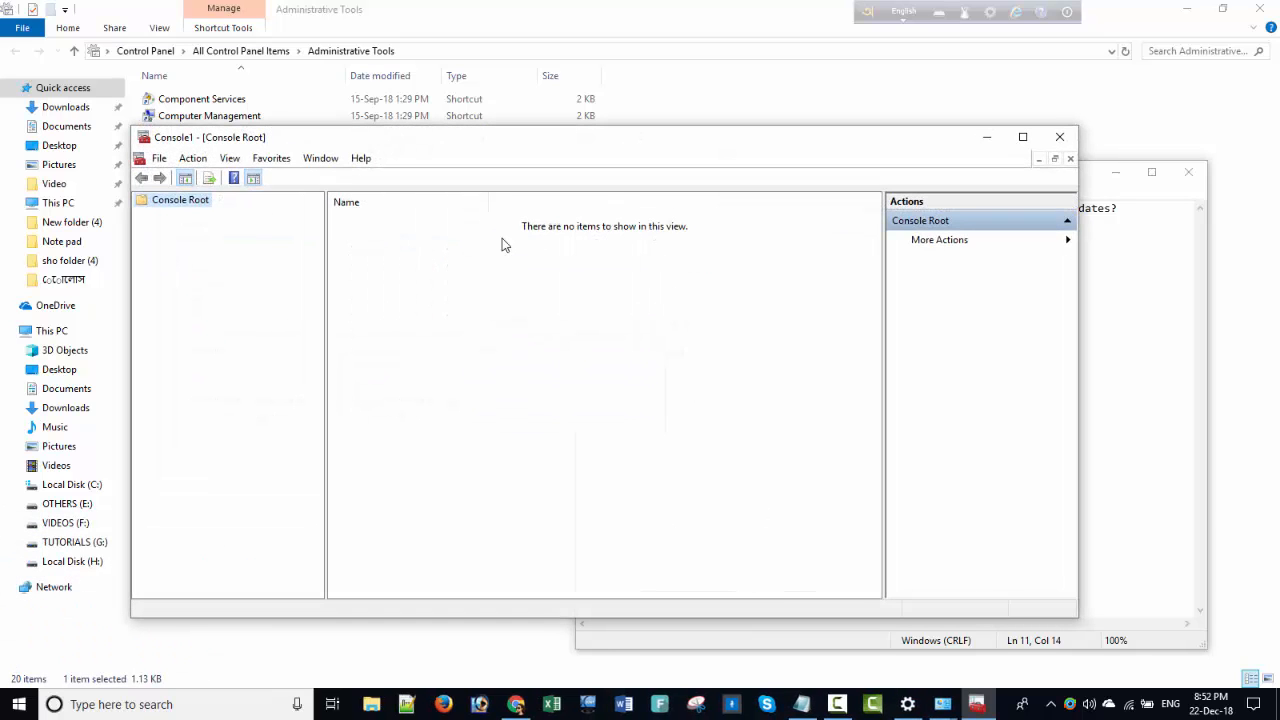
Add the Group Policy Object snap-in for the Local Computer to the console root.
left_click(160, 160)
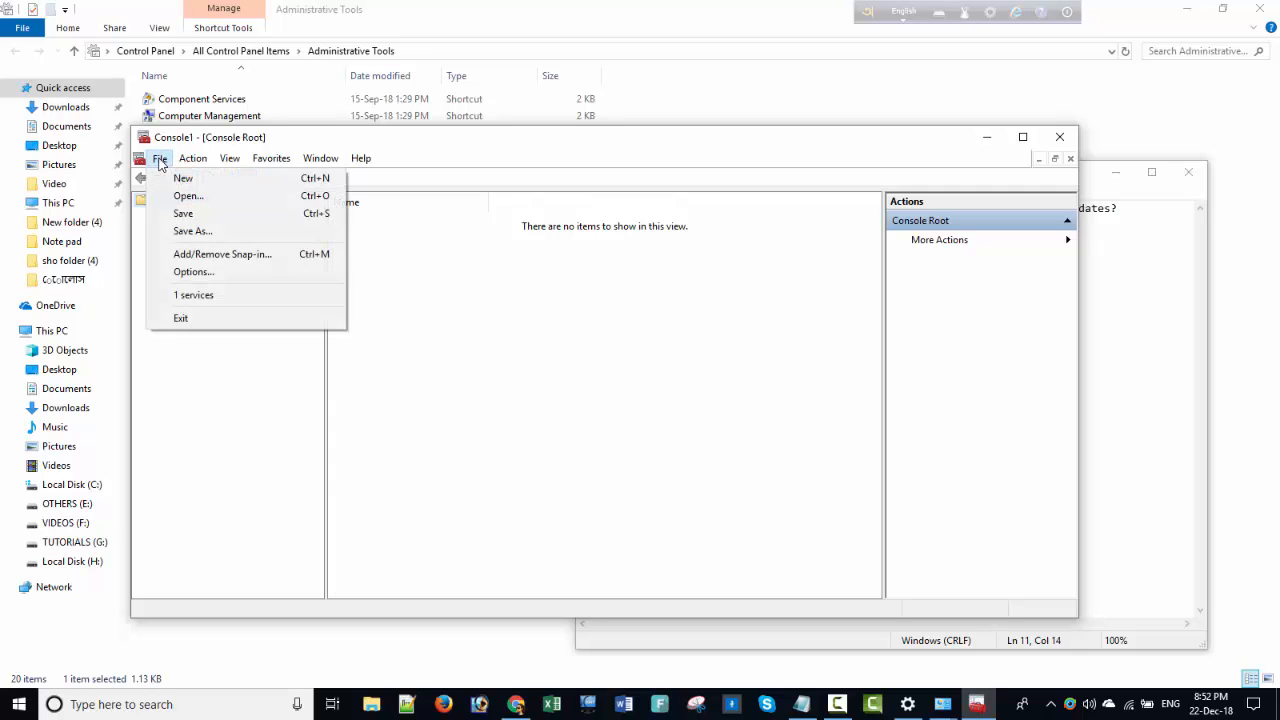
left_click(207, 256)
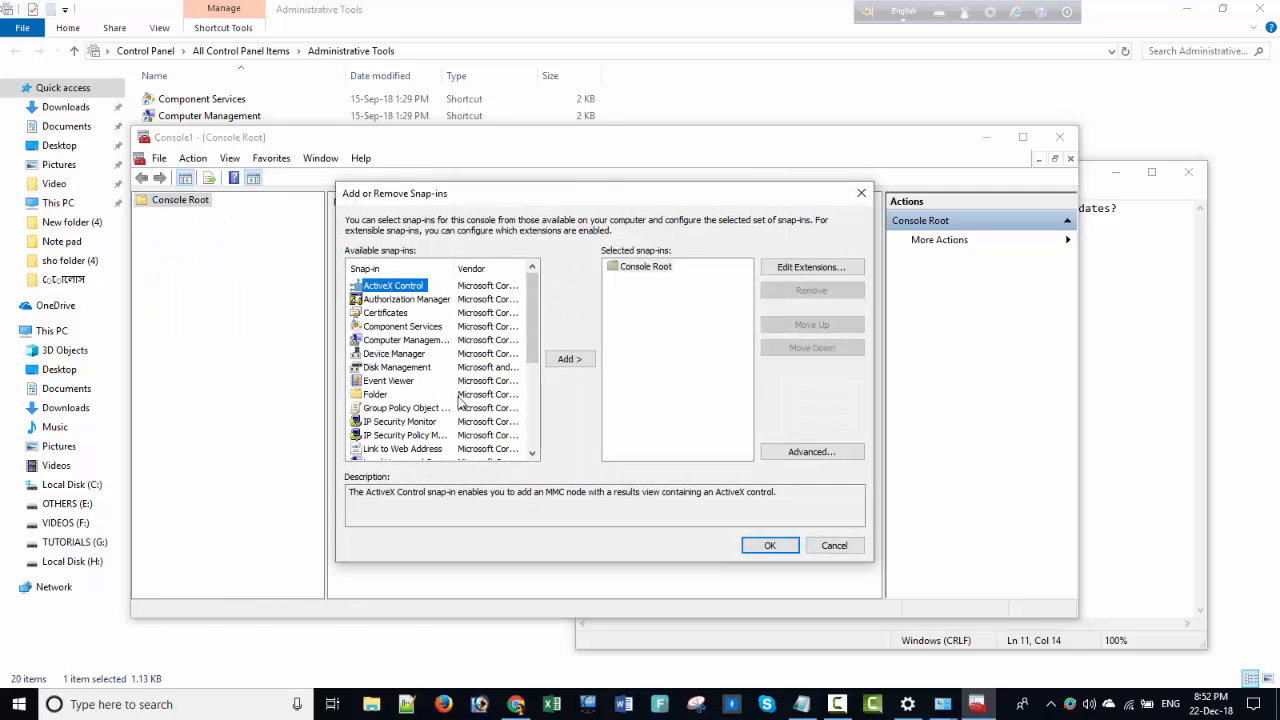
left_click(405, 410)
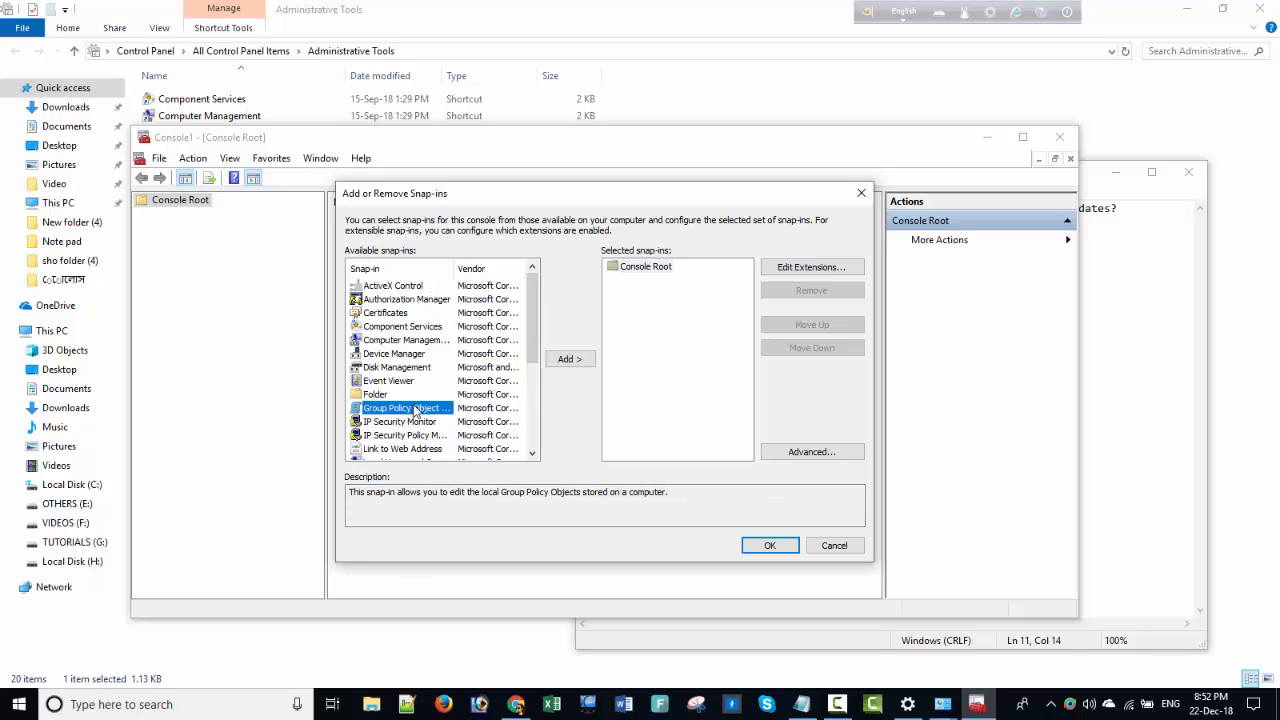
double_click(415, 410)
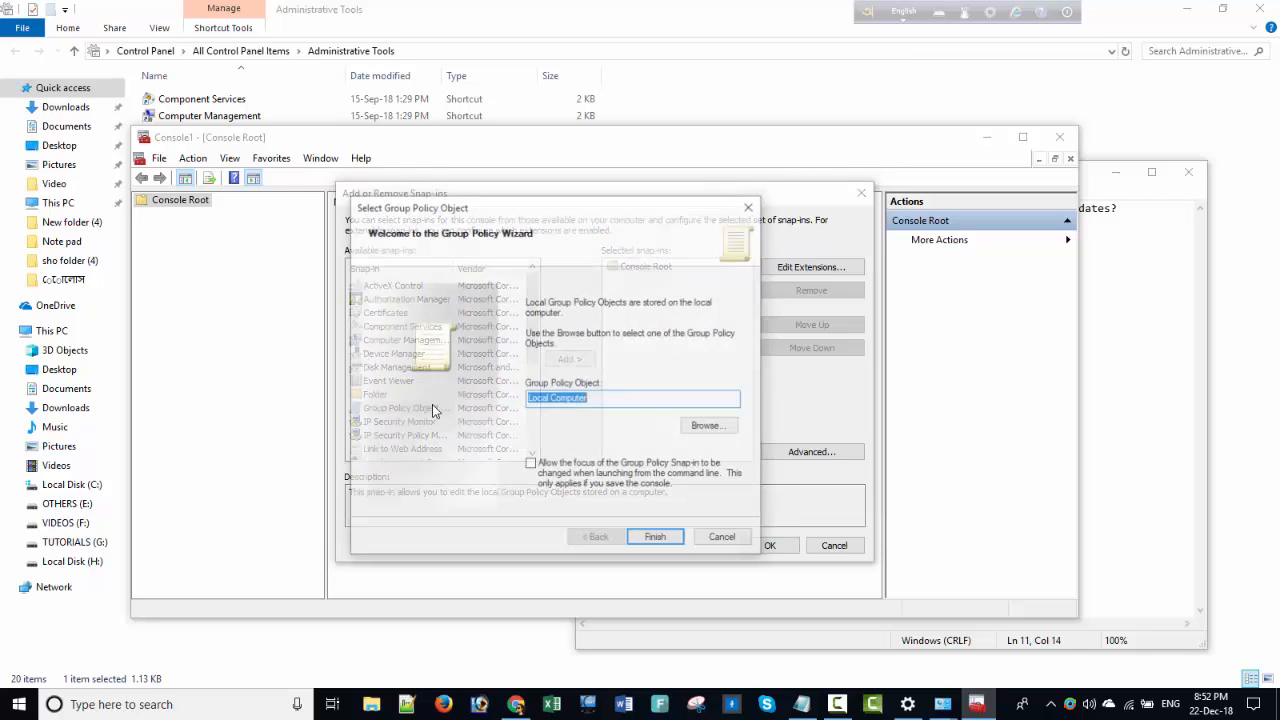
left_click(652, 540)
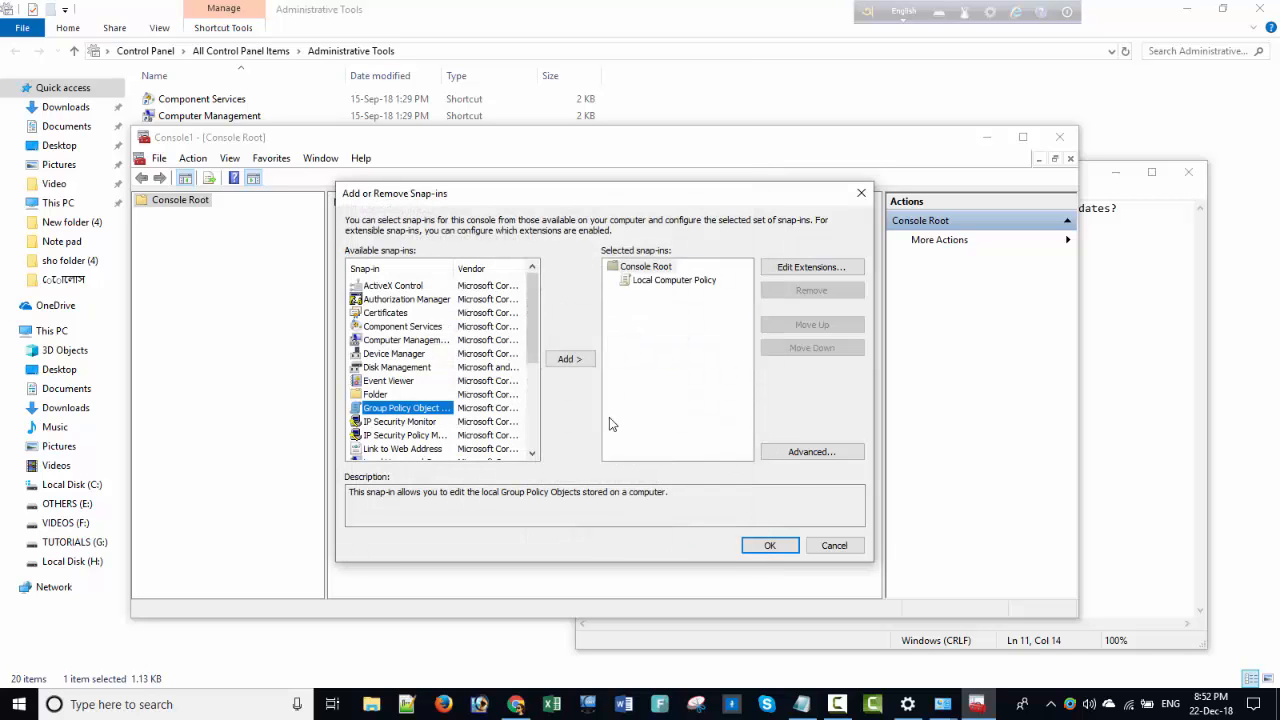
left_click(772, 547)
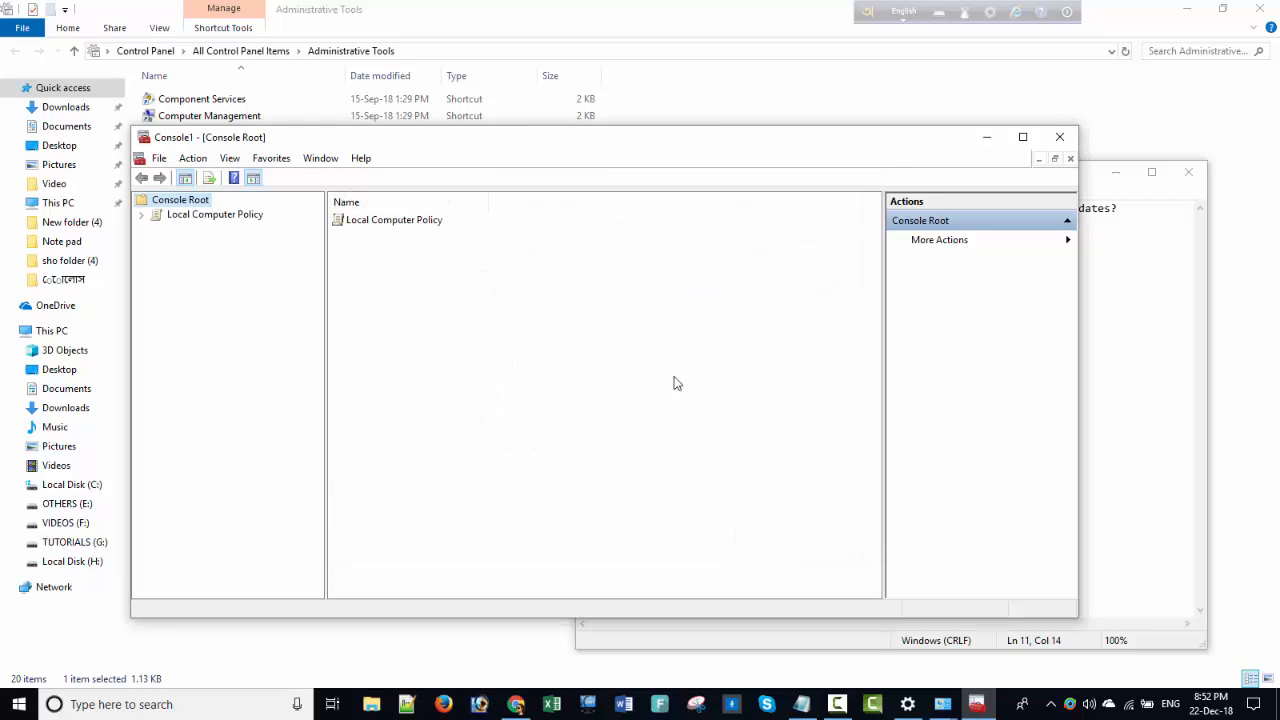
Open the Windows Update policy folder under Local Computer Policy, Computer Configuration, Administrative Templates, Windows Components, widening the console tree to read the names.
left_click(143, 215)
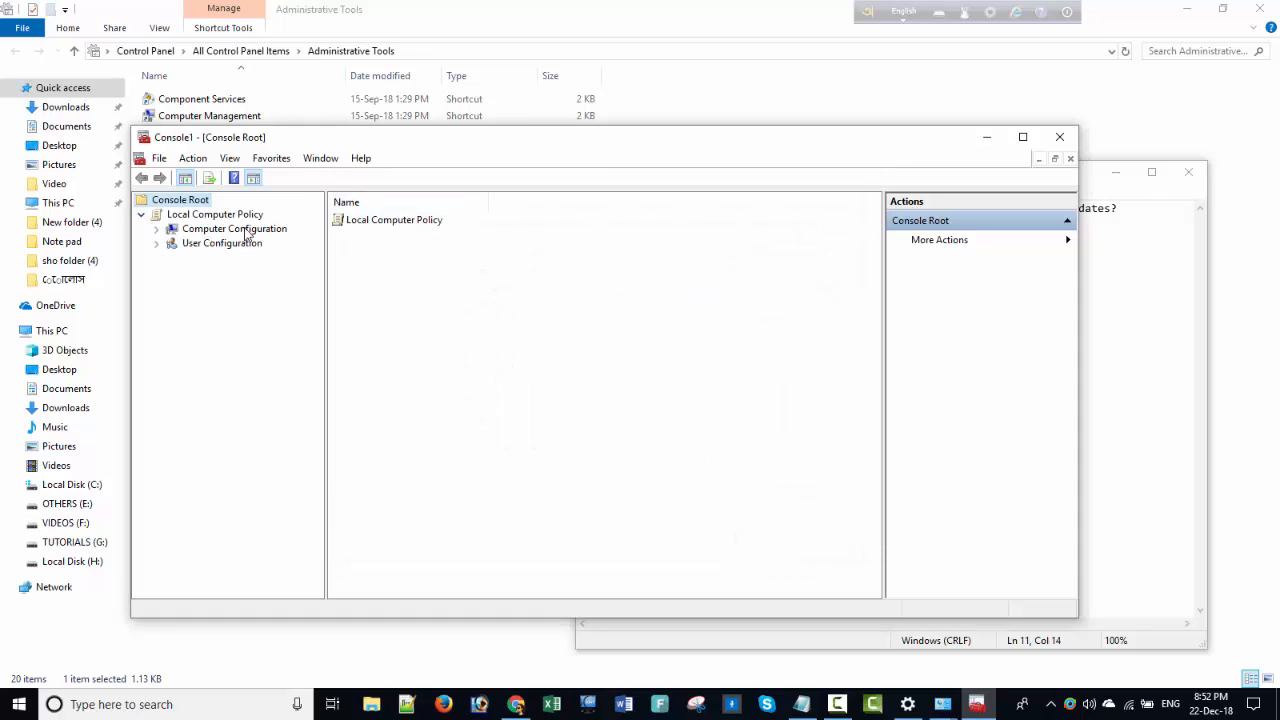
left_click(156, 229)
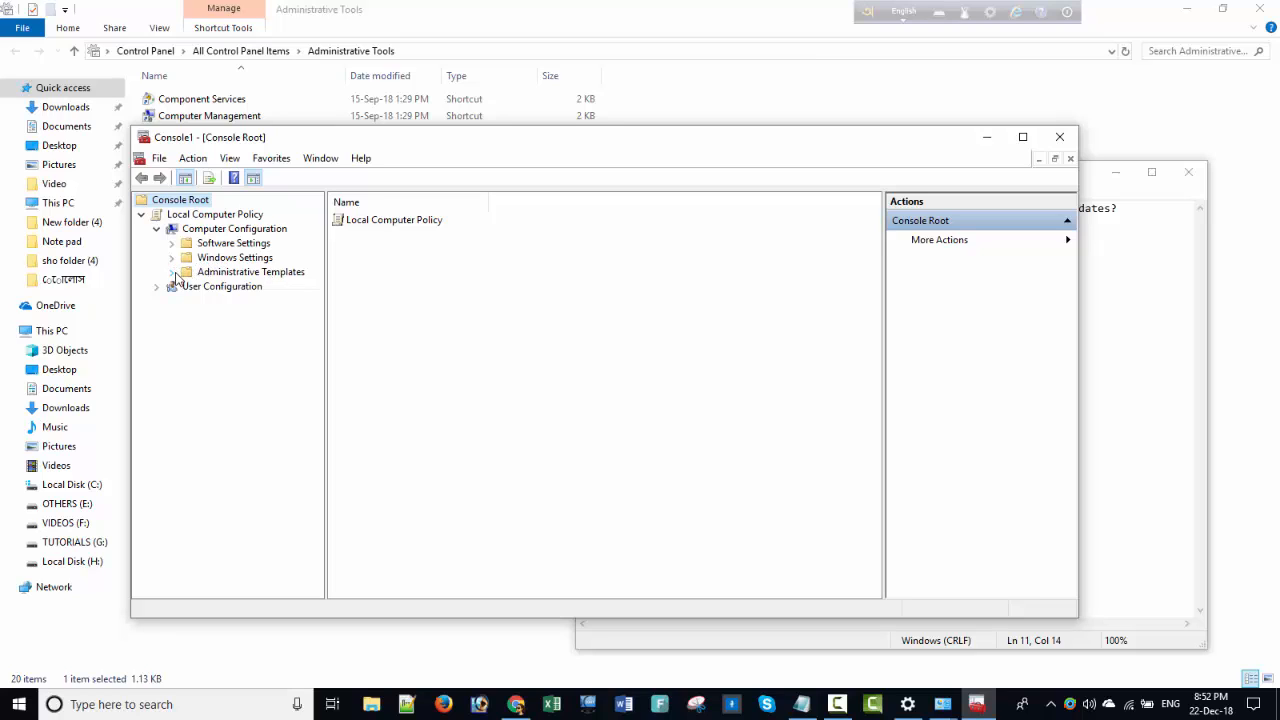
left_click(172, 272)
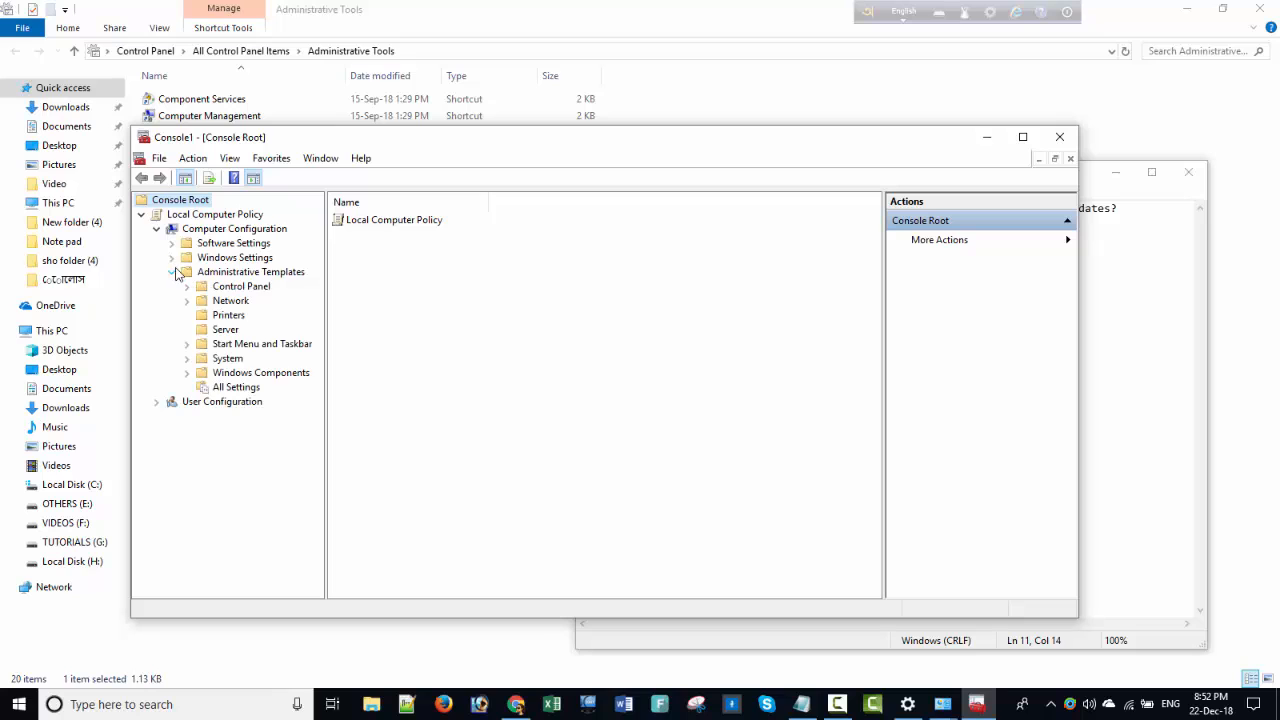
left_click(186, 373)
scroll(275, 318, "down", 1)
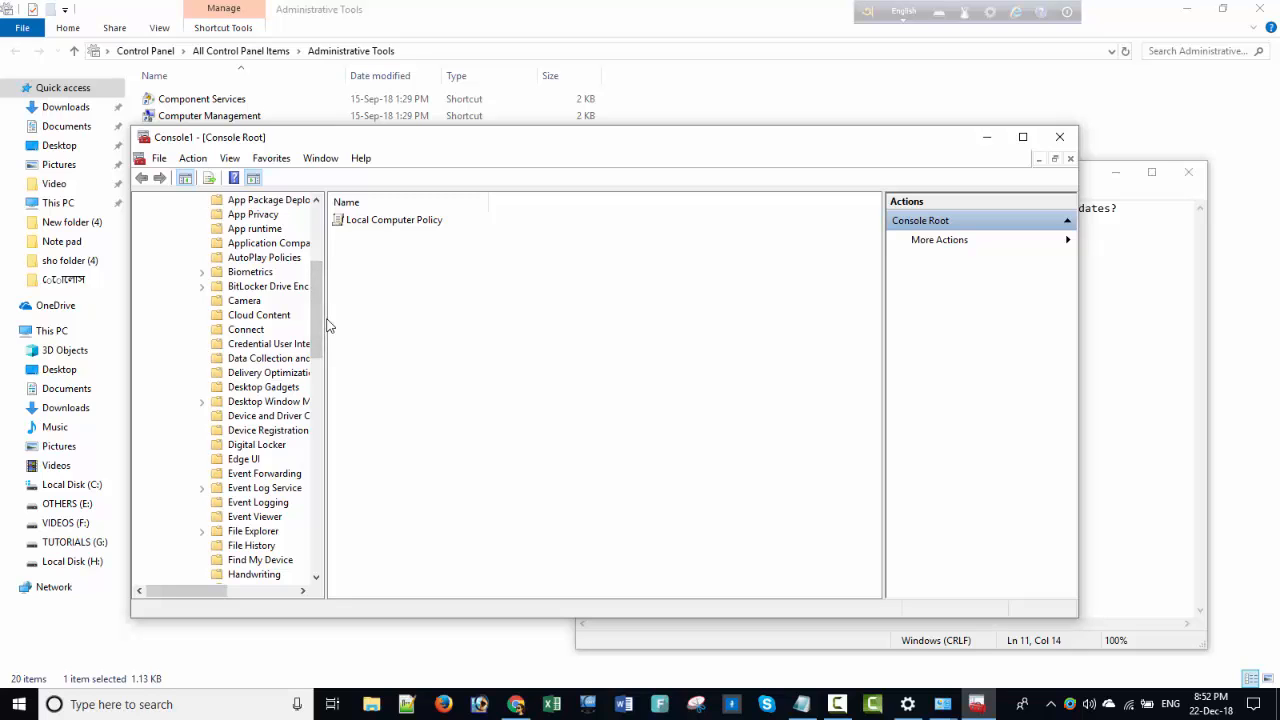
left_click_drag(325, 316, 396, 318)
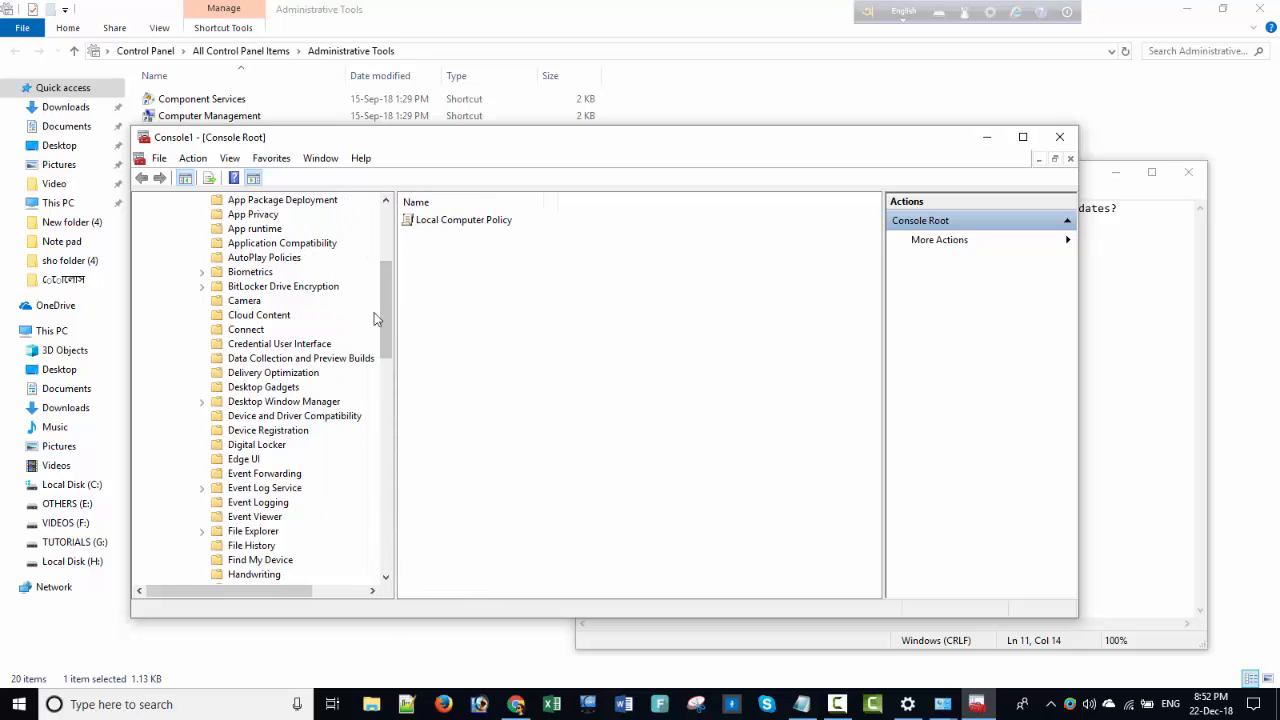
scroll(270, 330, "down", 5)
scroll(270, 328, "down", 15)
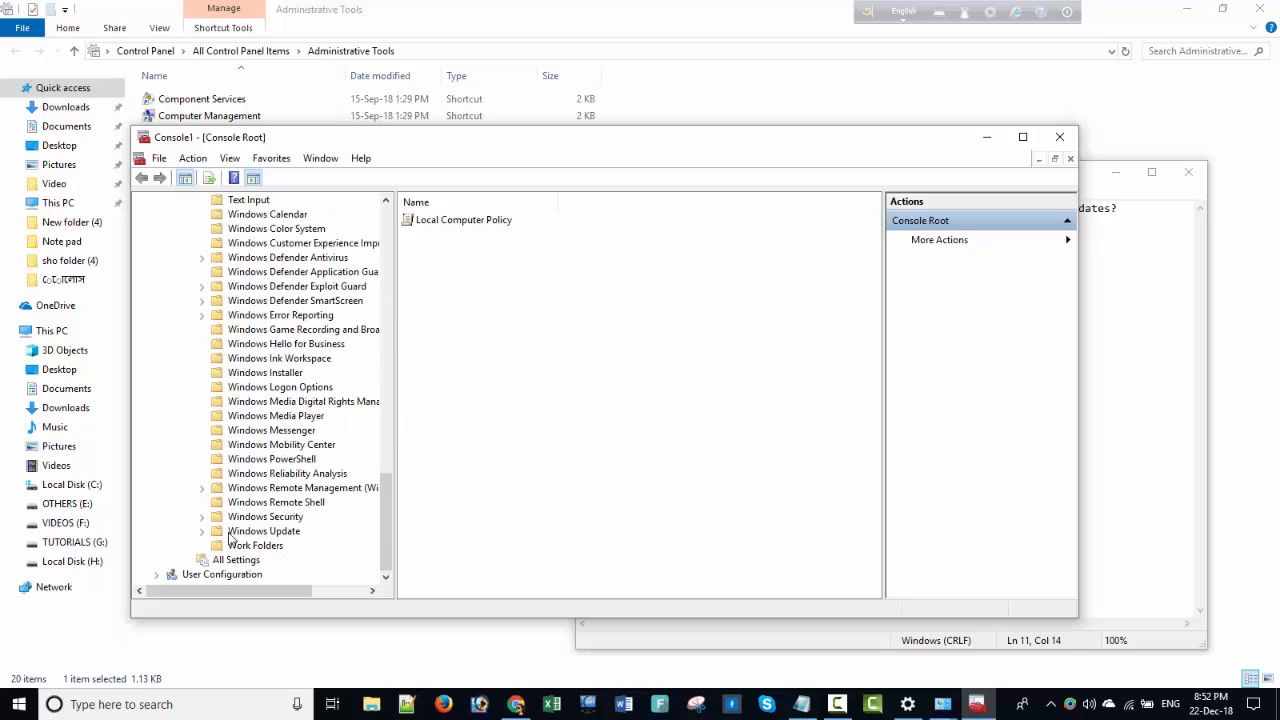
double_click(245, 537)
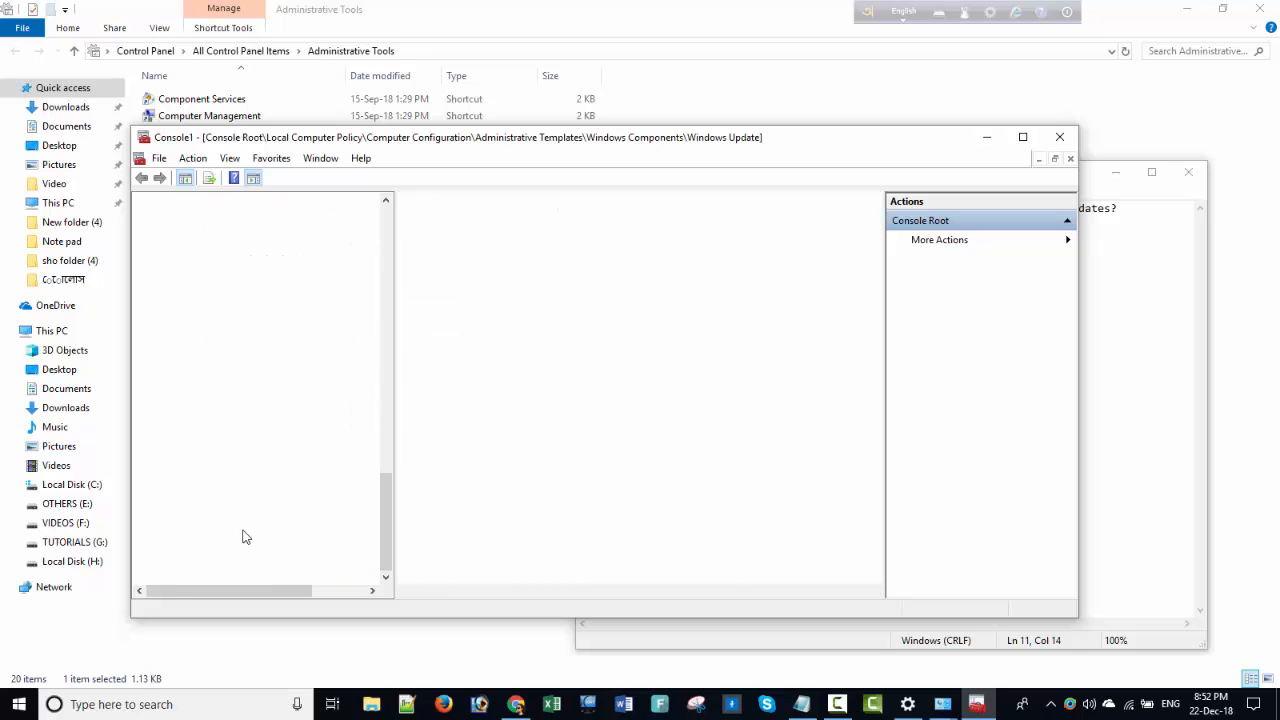
Open the Configure Automatic Updates policy from the Windows Update settings, widening the list to show the State column.
scroll(655, 271, "down", 4)
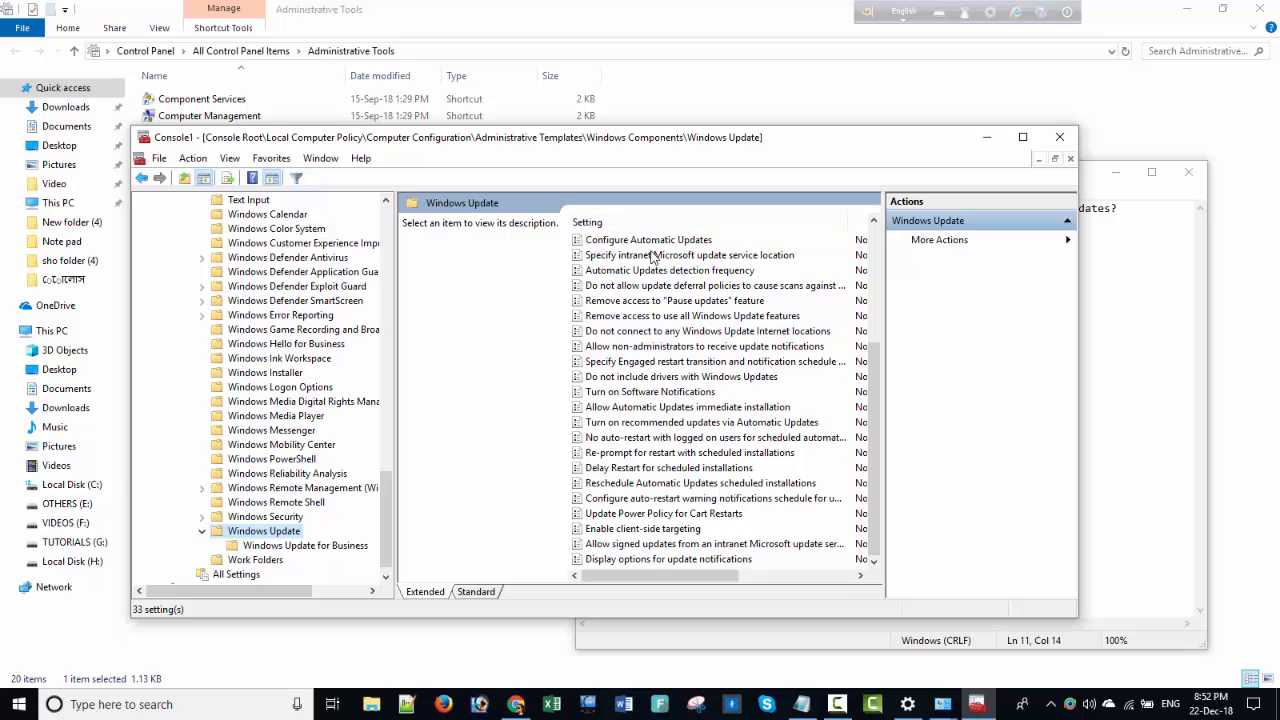
scroll(682, 298, "up", 4)
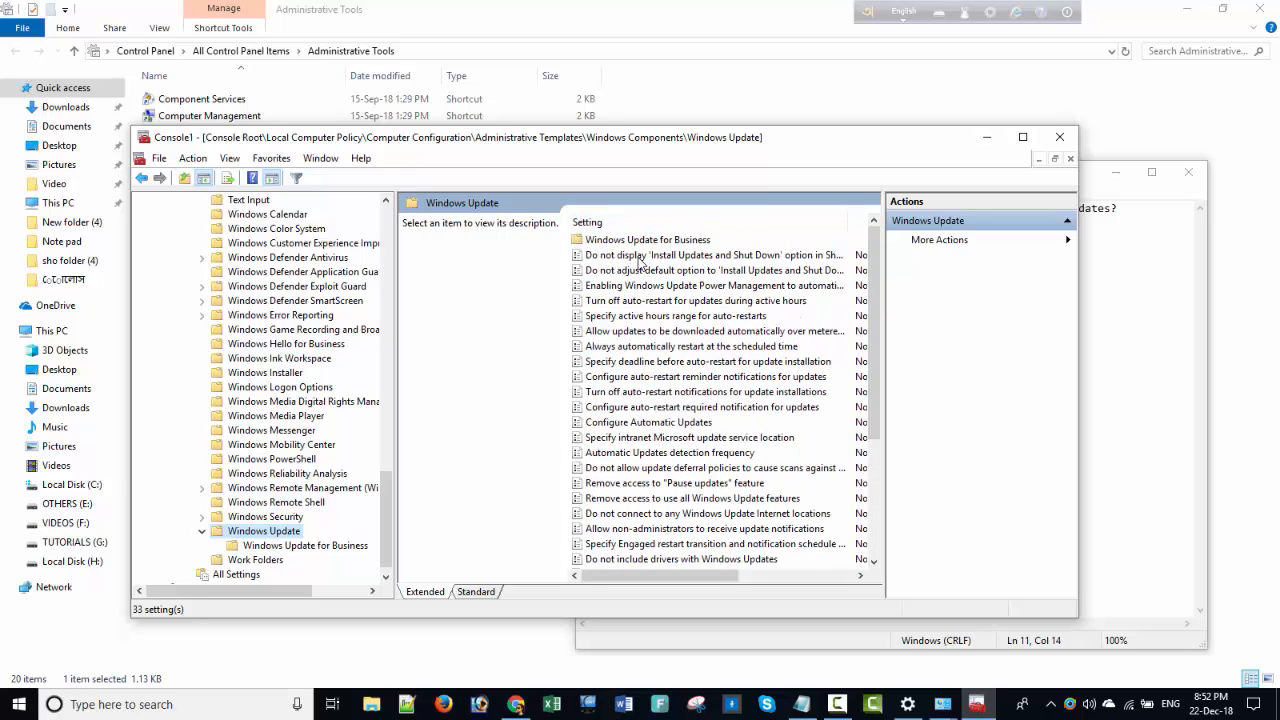
scroll(628, 336, "down", 2)
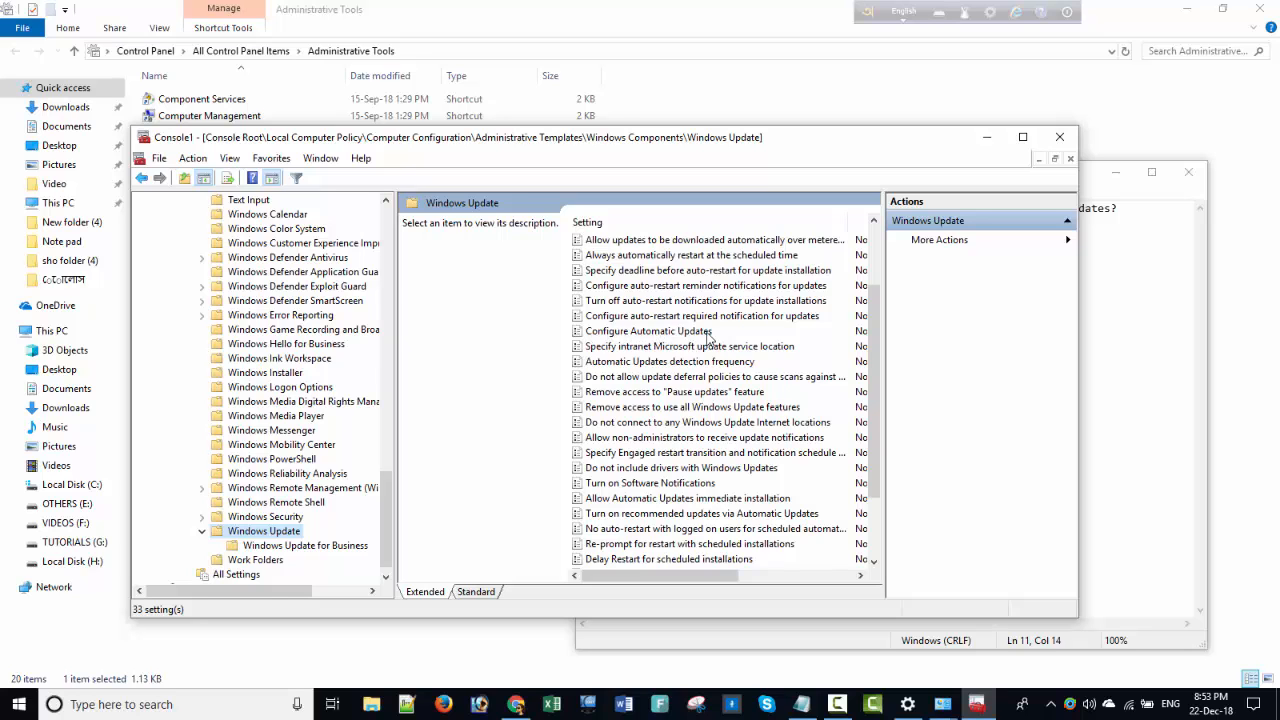
scroll(710, 340, "down", 2)
scroll(690, 440, "up", 4)
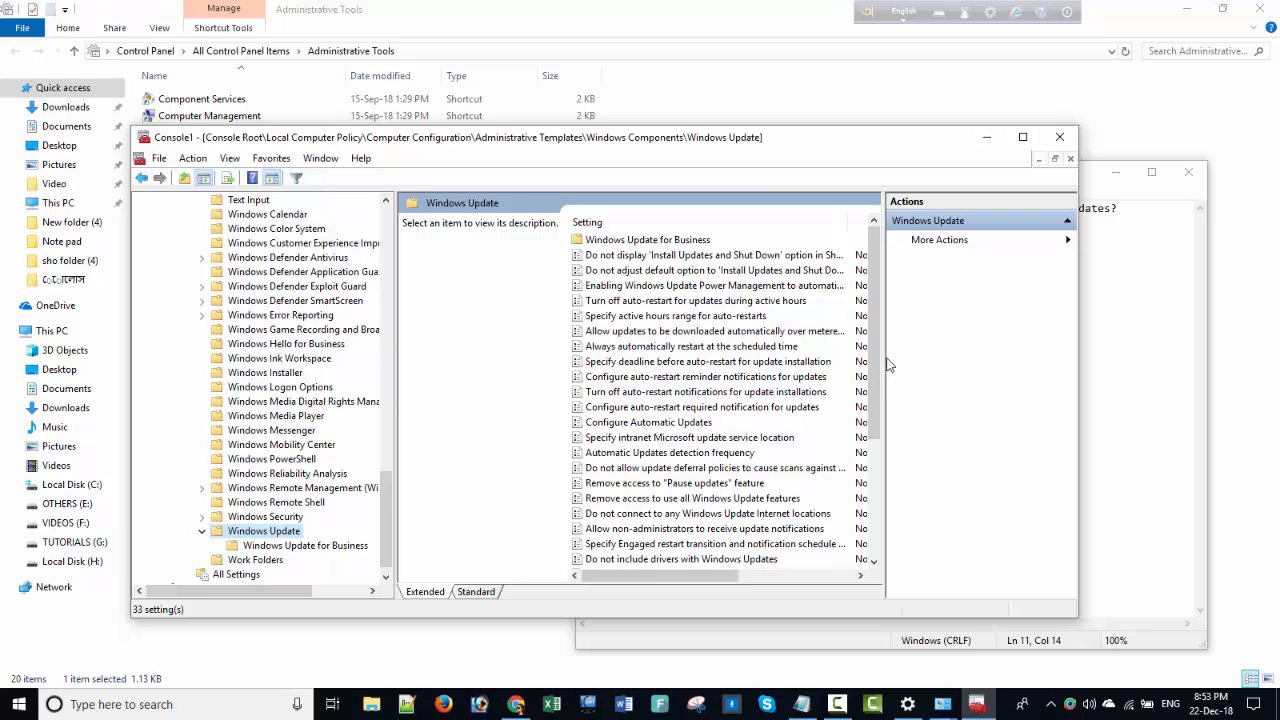
left_click_drag(882, 356, 997, 358)
left_click(688, 423)
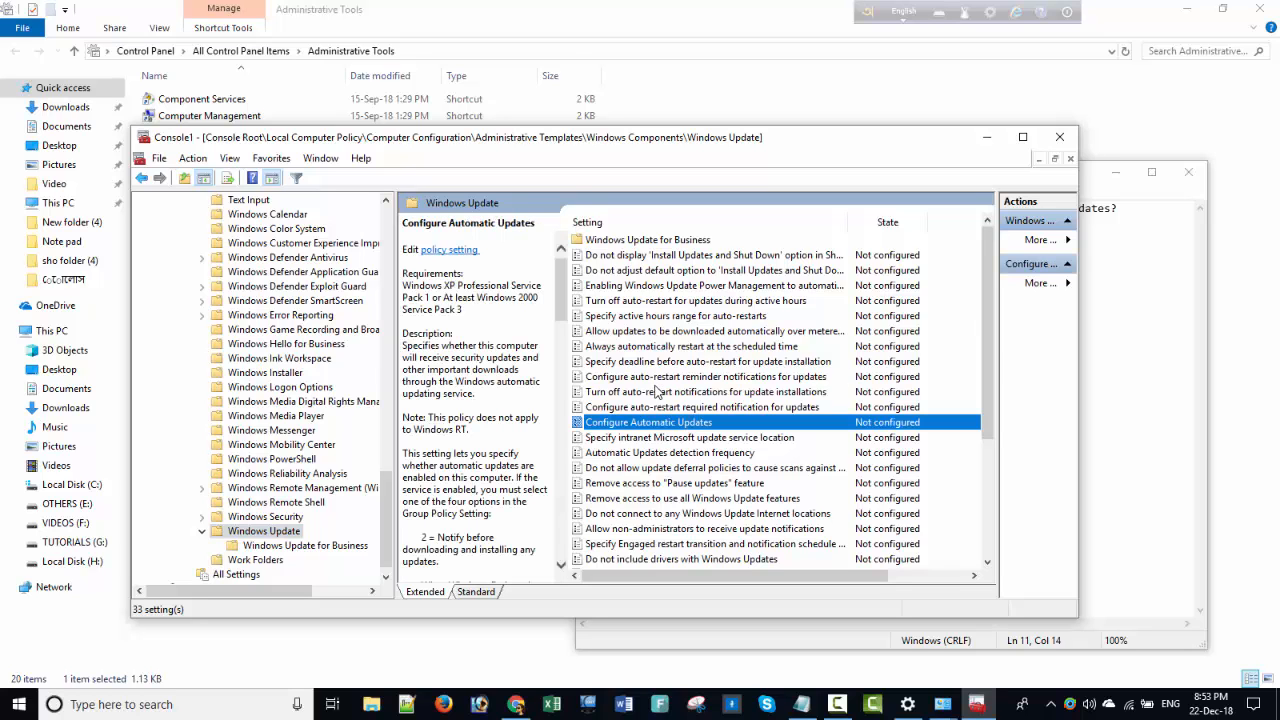
key("Return")
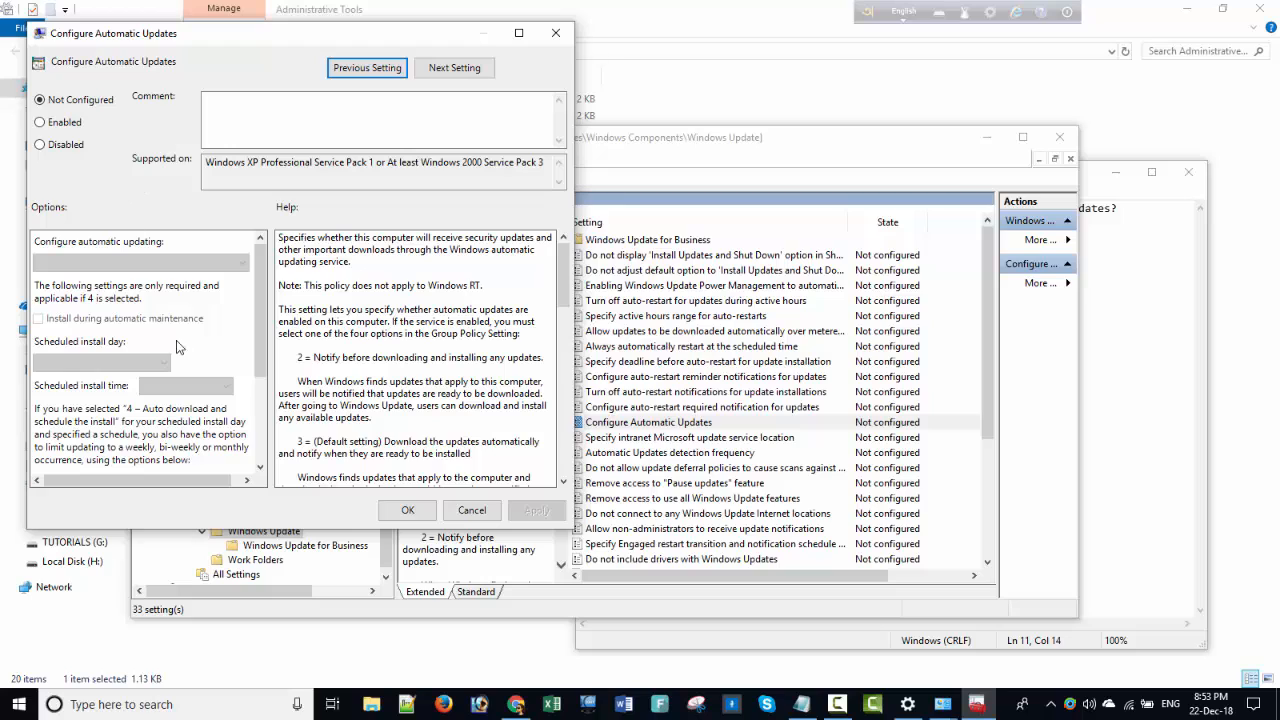
Set the Configure Automatic Updates policy to Disabled, apply the change and close its dialog.
left_click(41, 128)
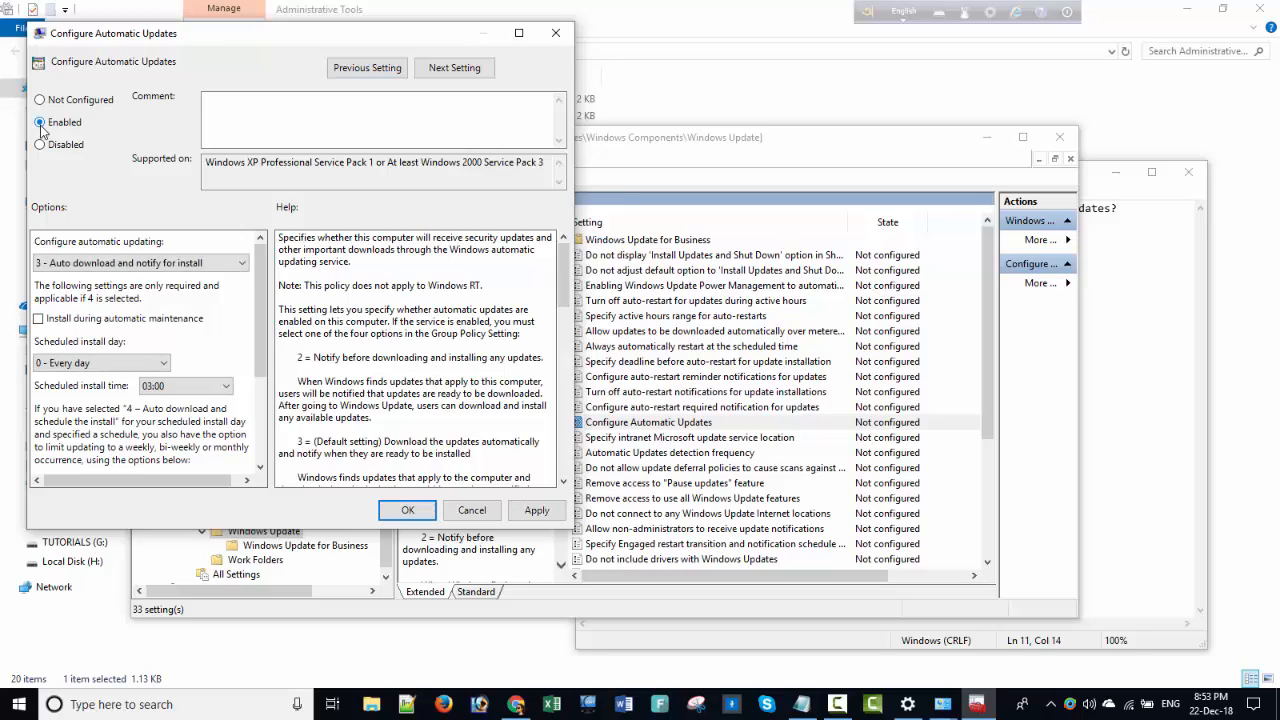
left_click(41, 146)
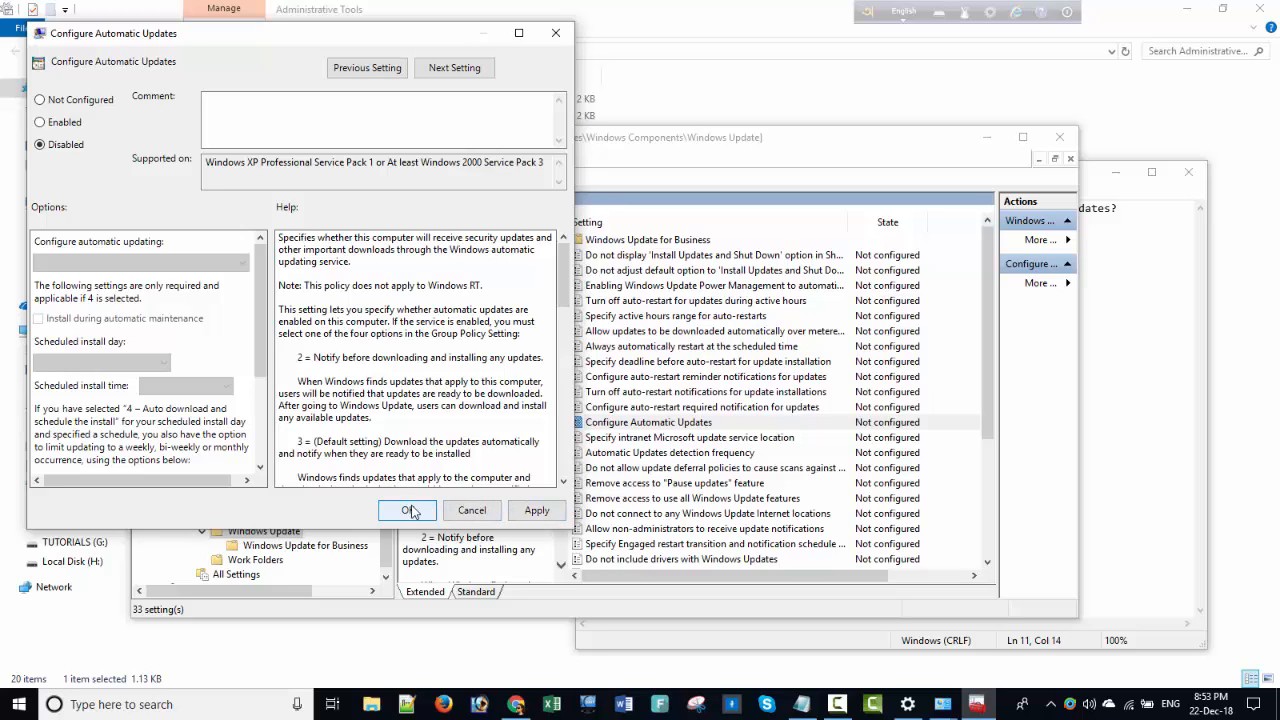
left_click(533, 511)
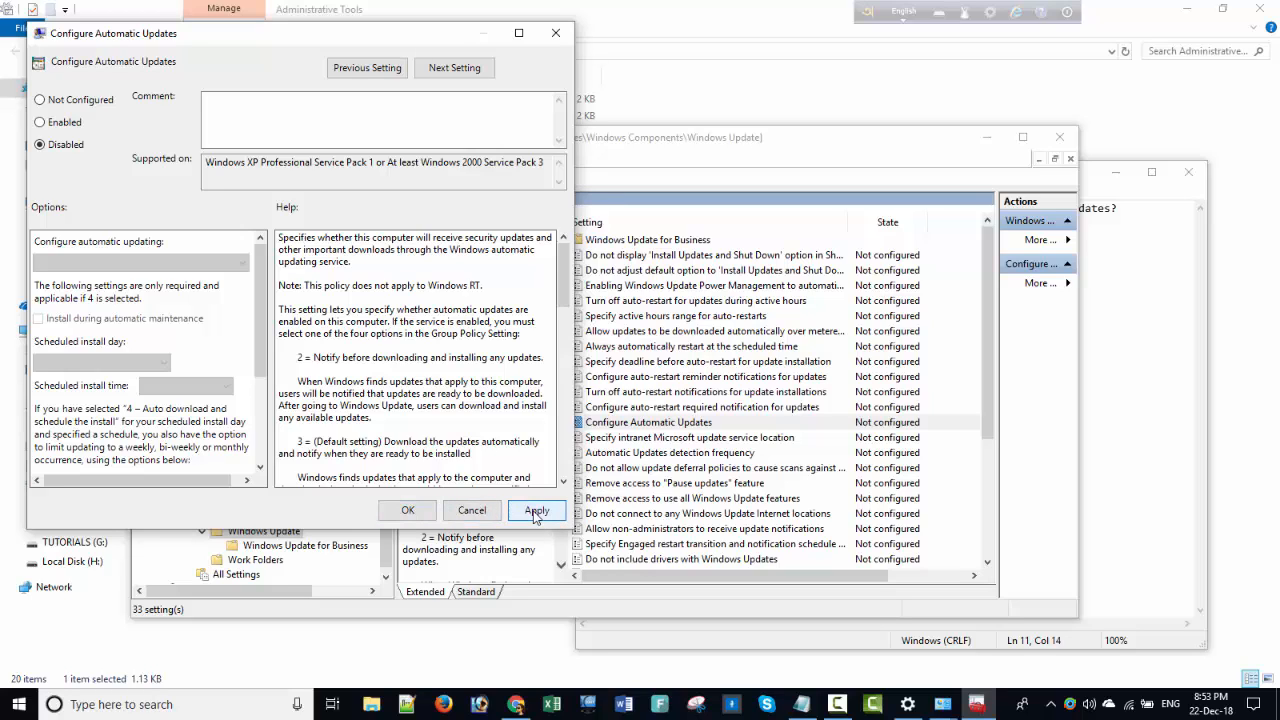
left_click(408, 510)
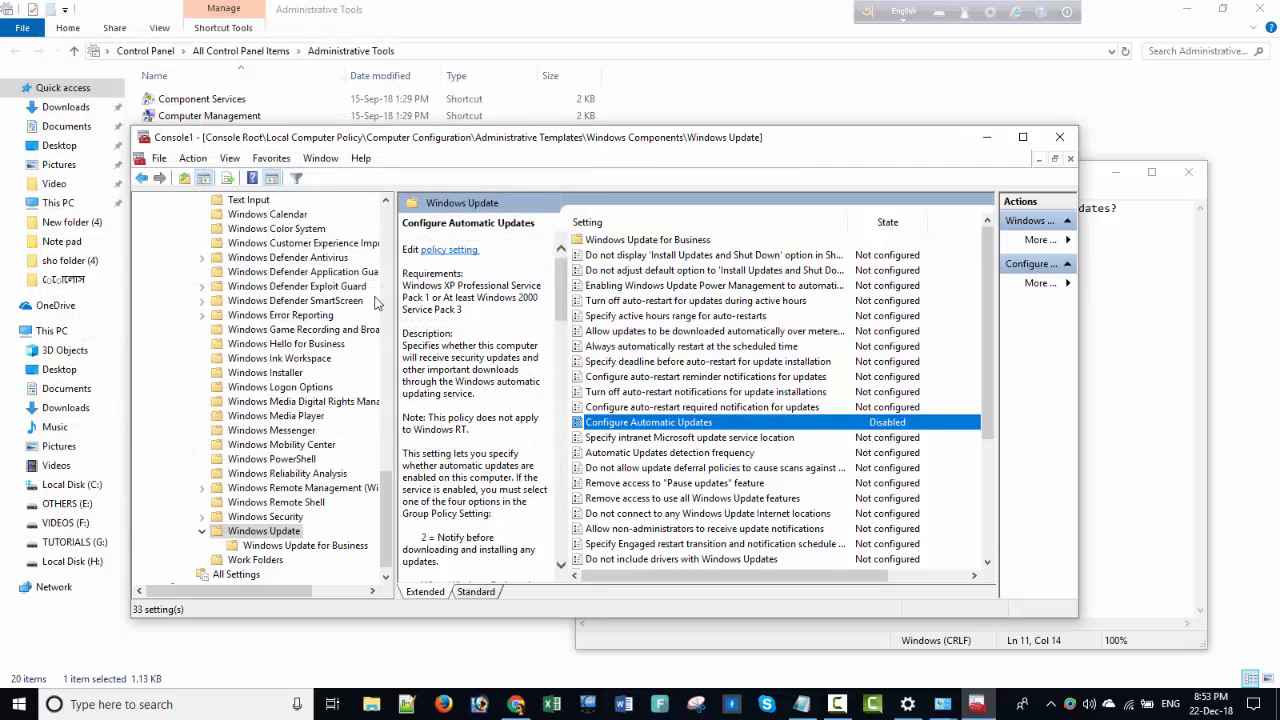
Close the console and save its settings to the Desktop as Console1, a Microsoft Management Console file (*.msc).
left_click(1059, 137)
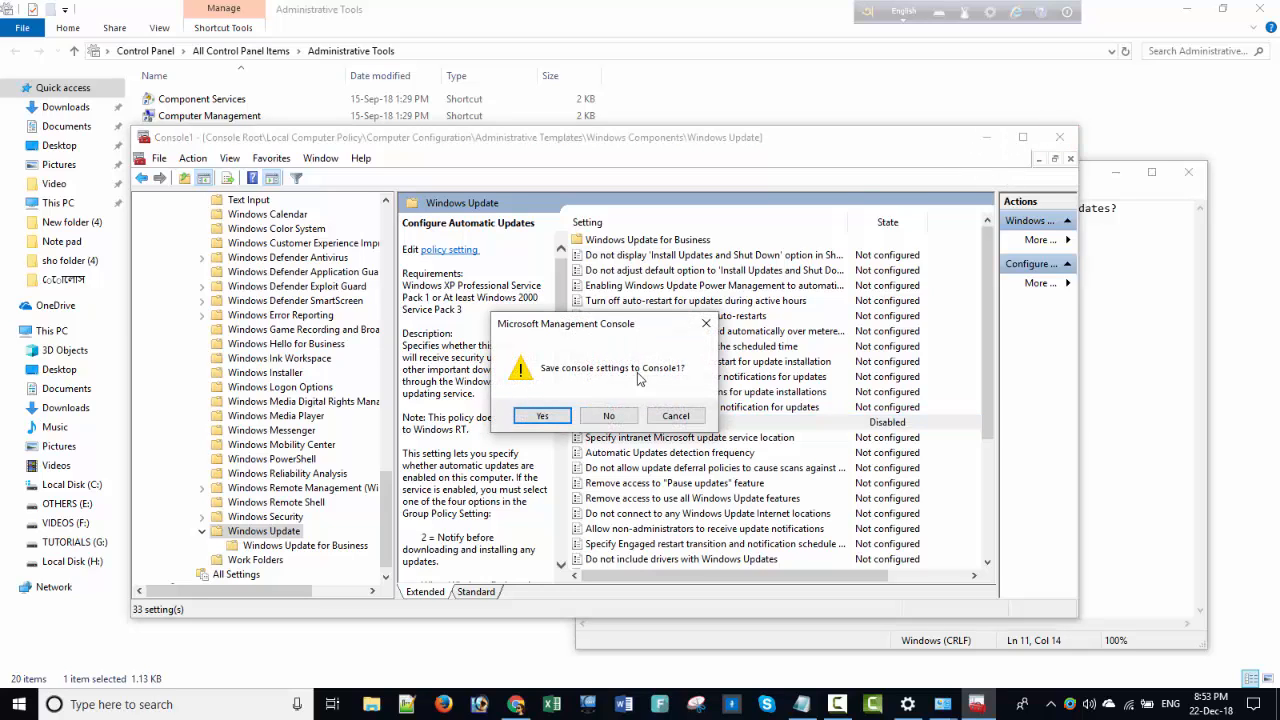
left_click(552, 416)
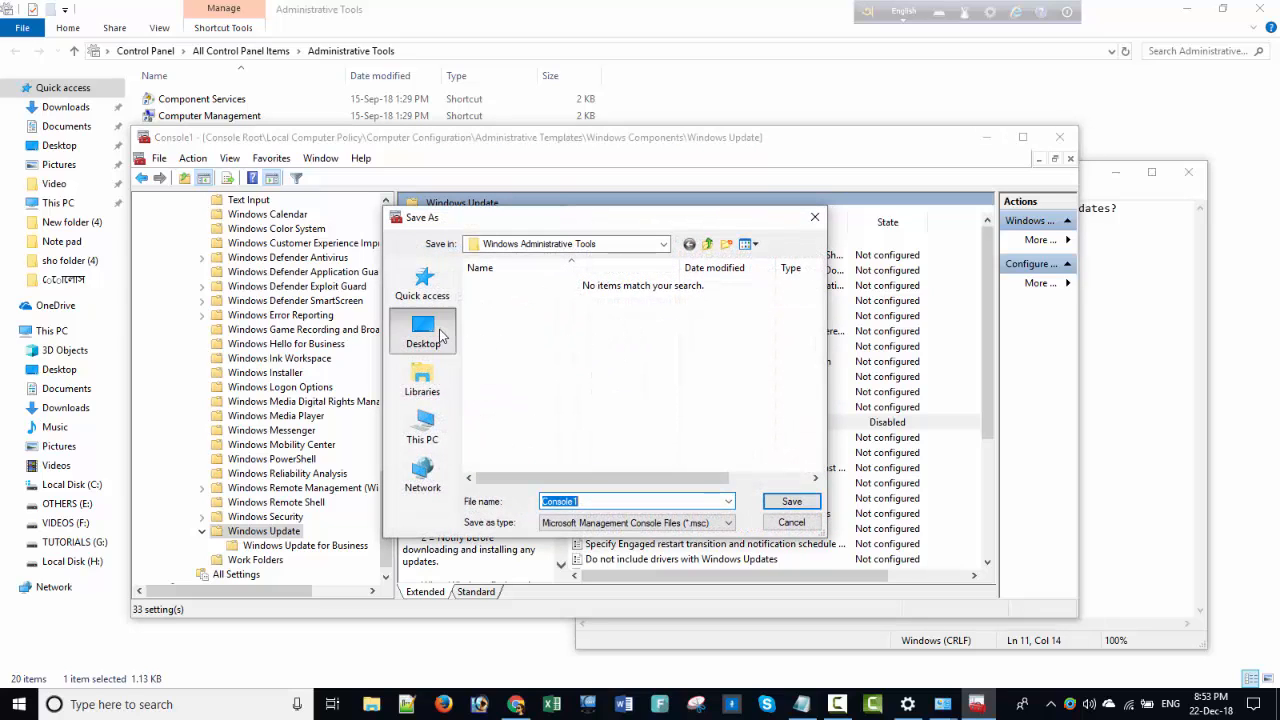
left_click(422, 330)
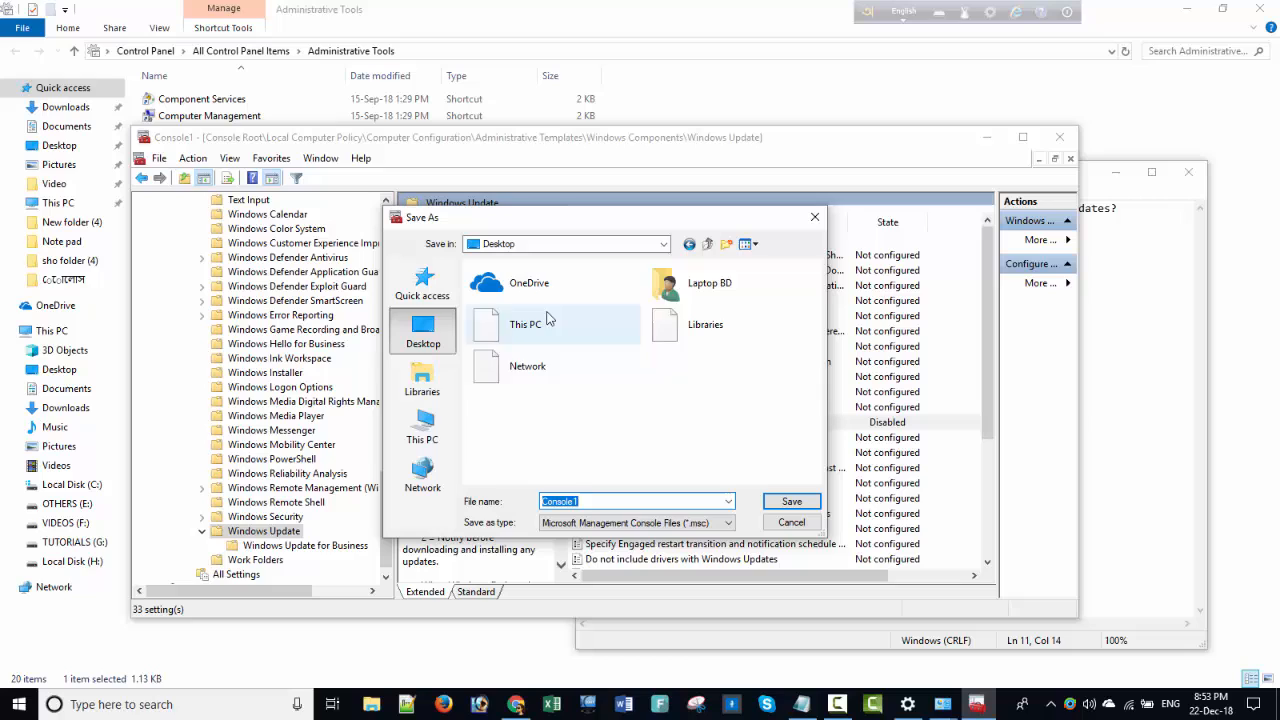
left_click(660, 522)
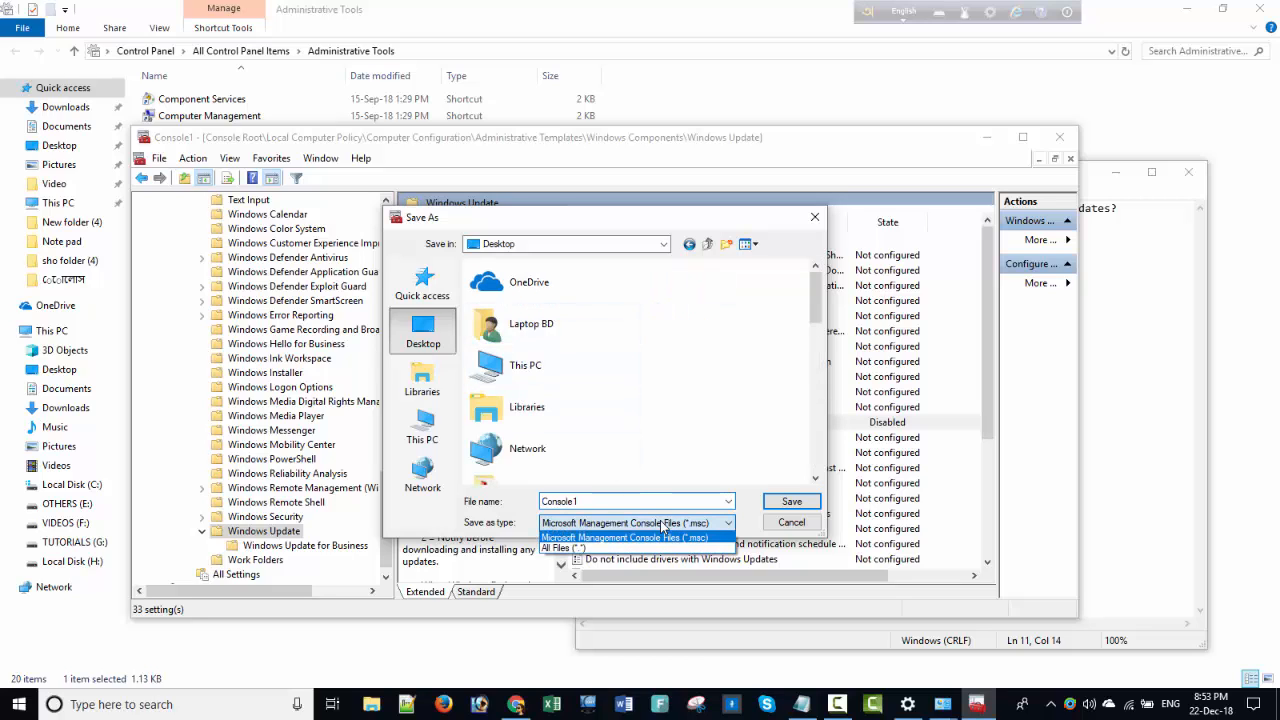
left_click(786, 505)
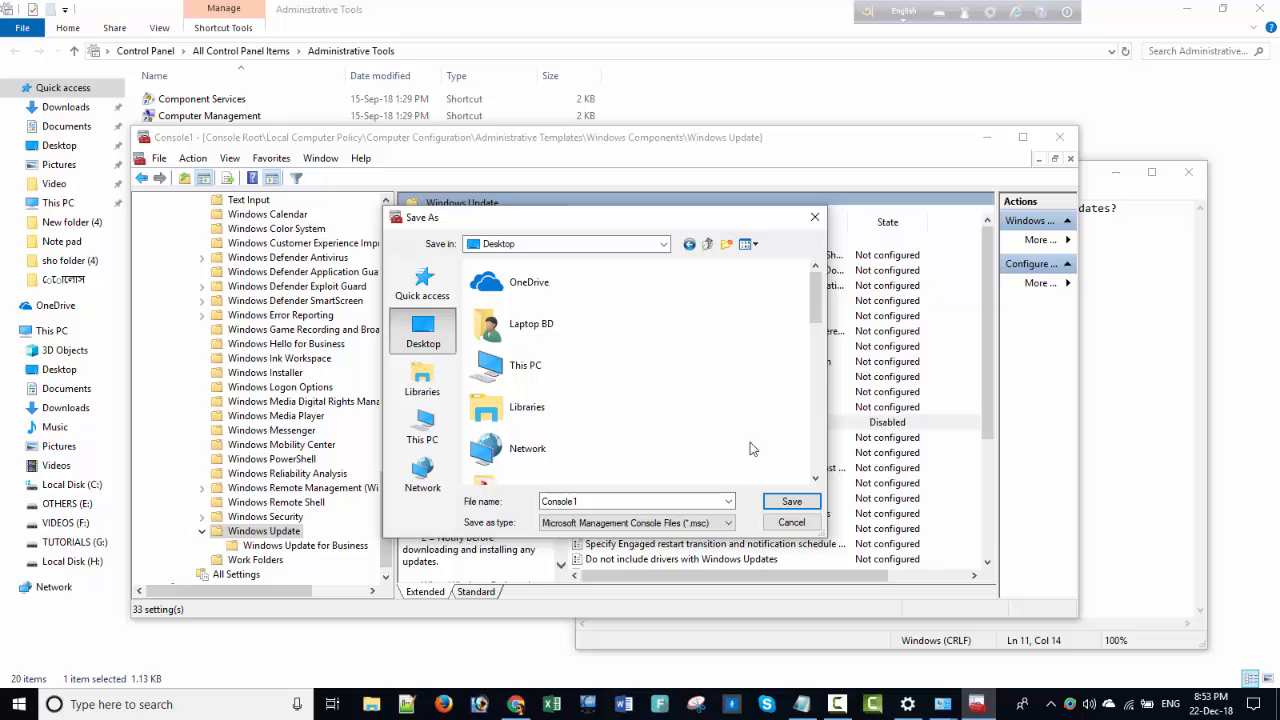
left_click(780, 501)
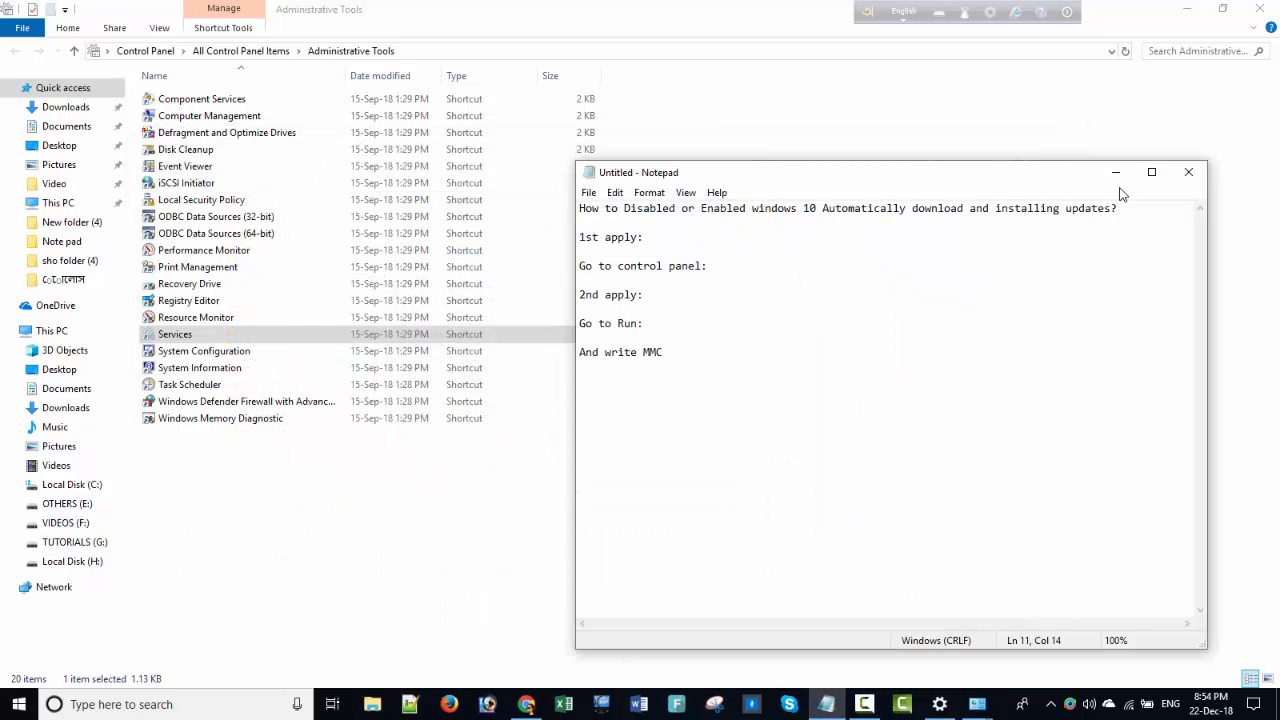
Add the closing line "Thank for watching.....this video.." to the Notepad notes, and close Notepad without saving.
left_click(1188, 172)
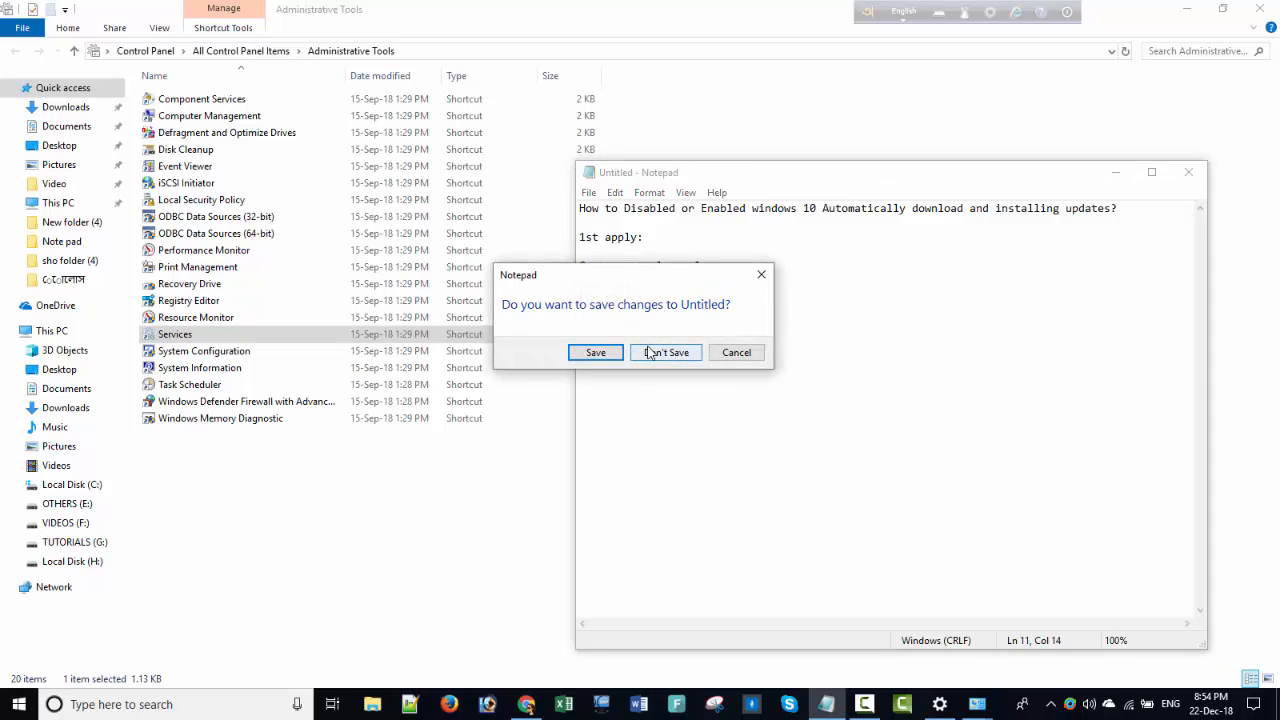
left_click(735, 353)
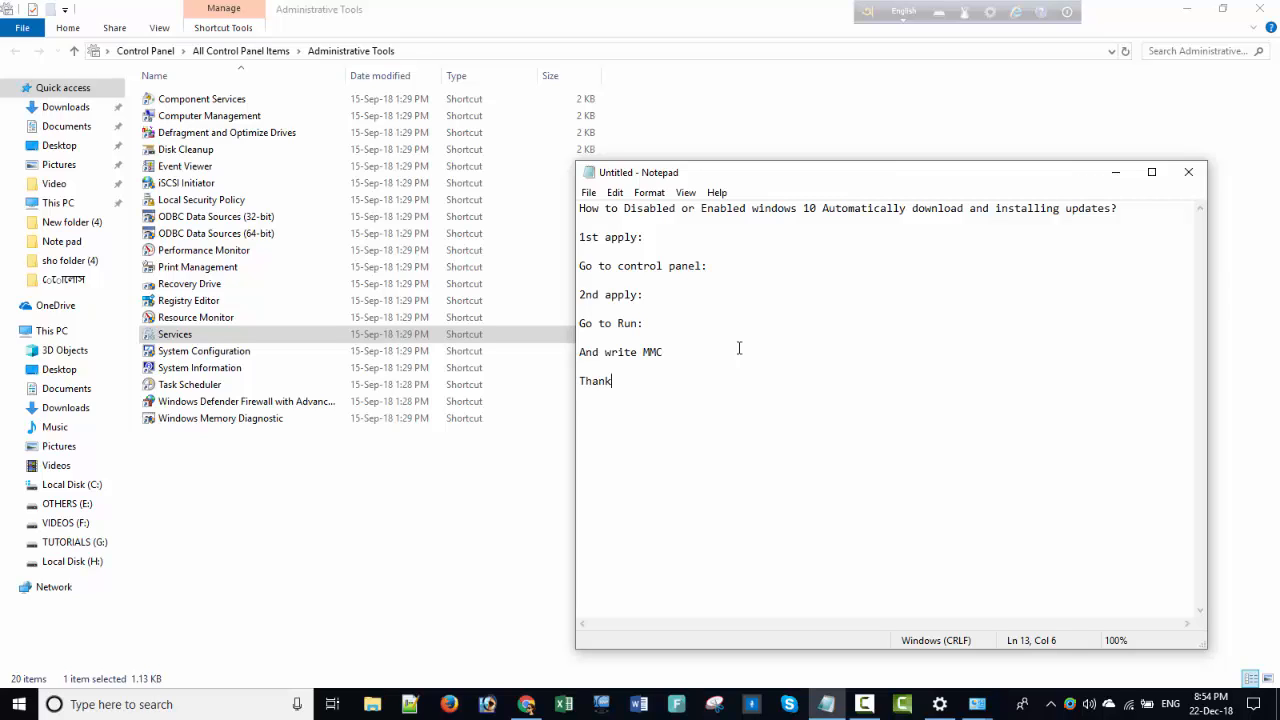
type("for watching.....this video..")
left_click(1188, 172)
left_click(666, 352)
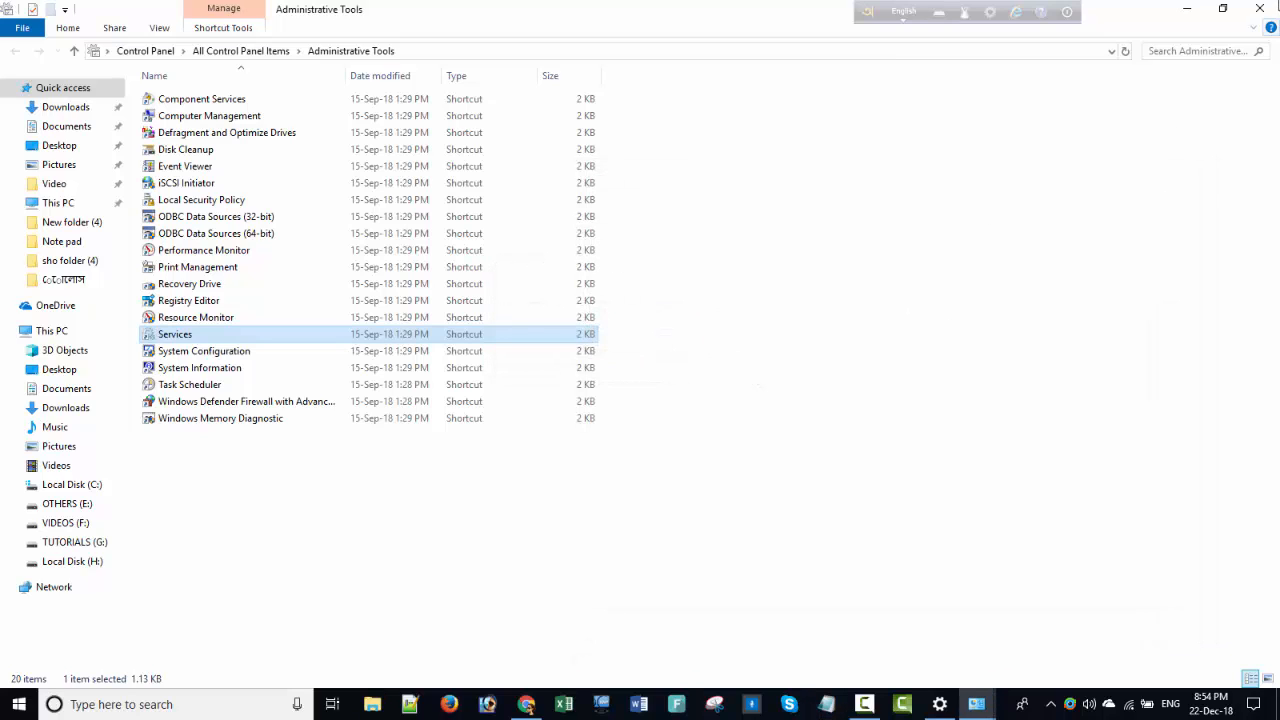
Close the Administrative Tools window and switch the Control Panel items to the Category view.
left_click(1260, 8)
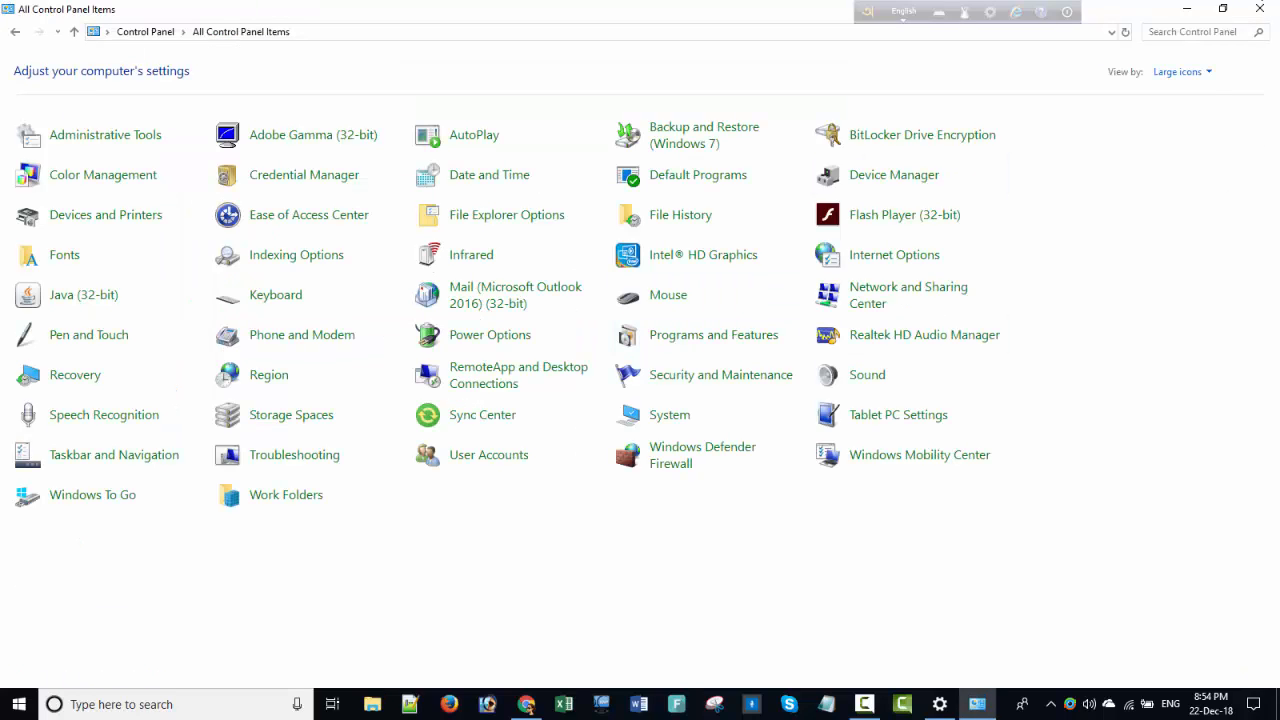
left_click(1210, 72)
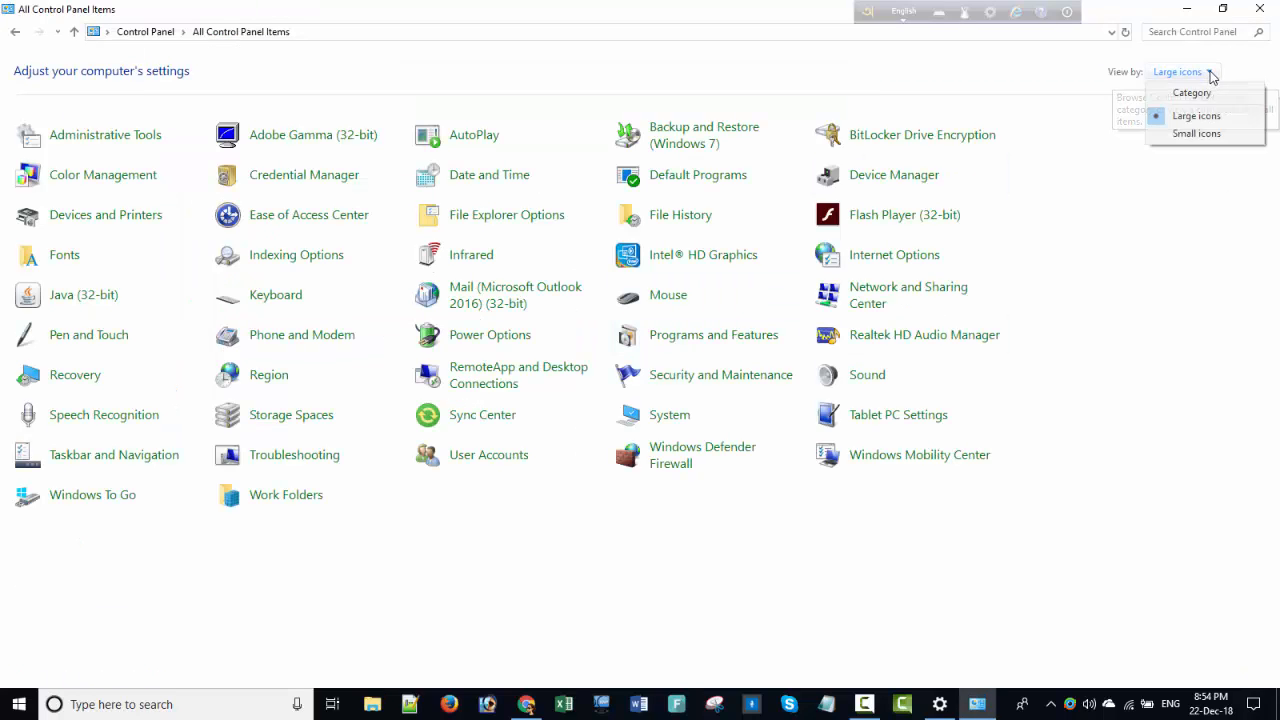
left_click(1156, 92)
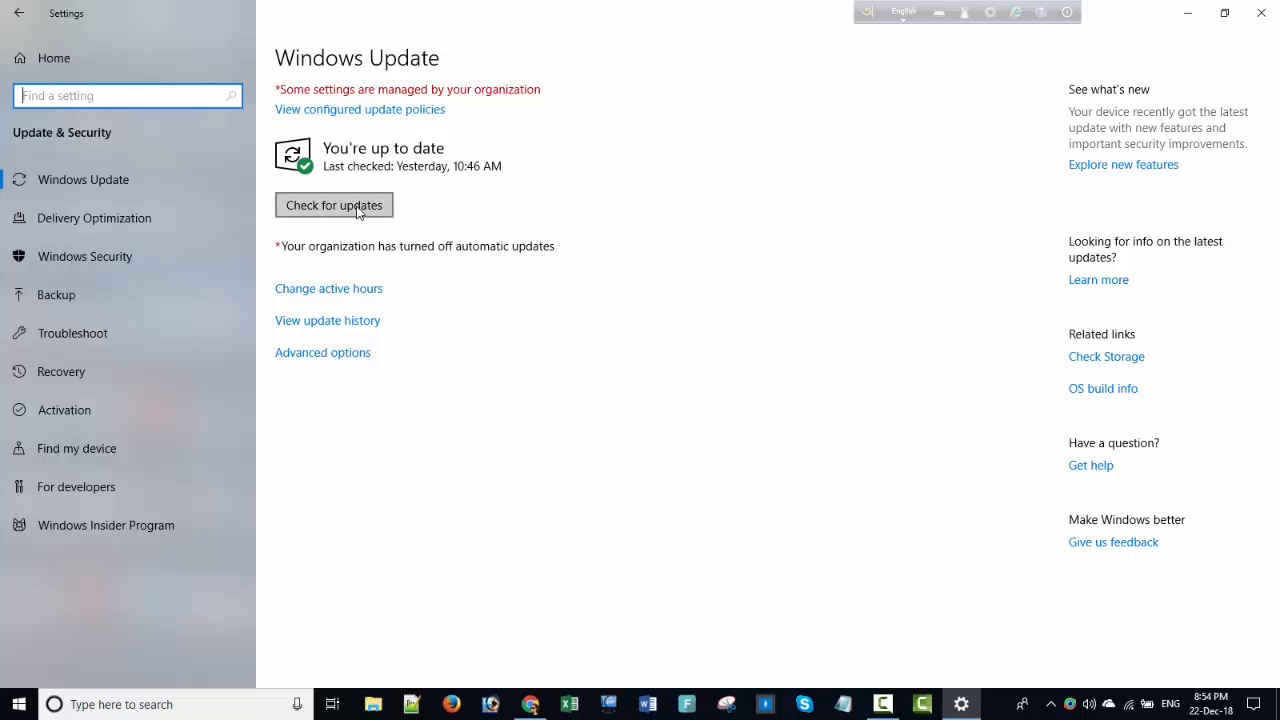
Close the Windows Update settings window and refresh the desktop.
left_click(1261, 12)
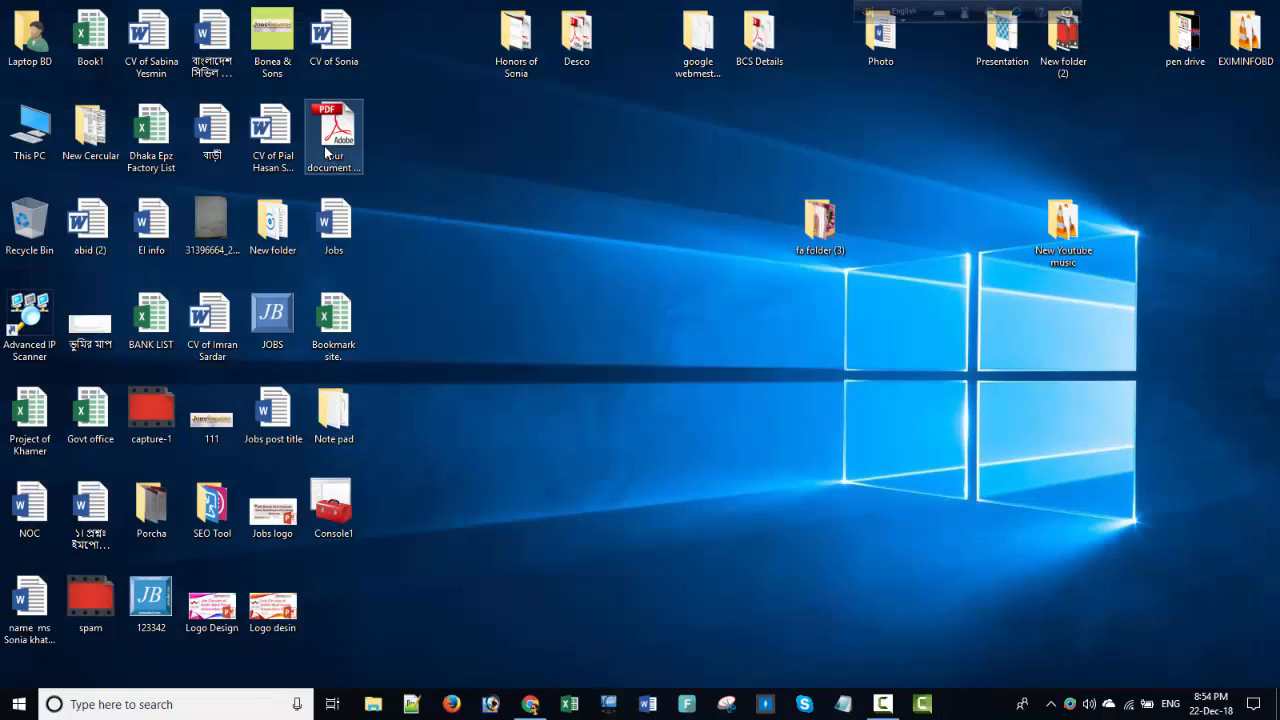
right_click(613, 188)
left_click(531, 243)
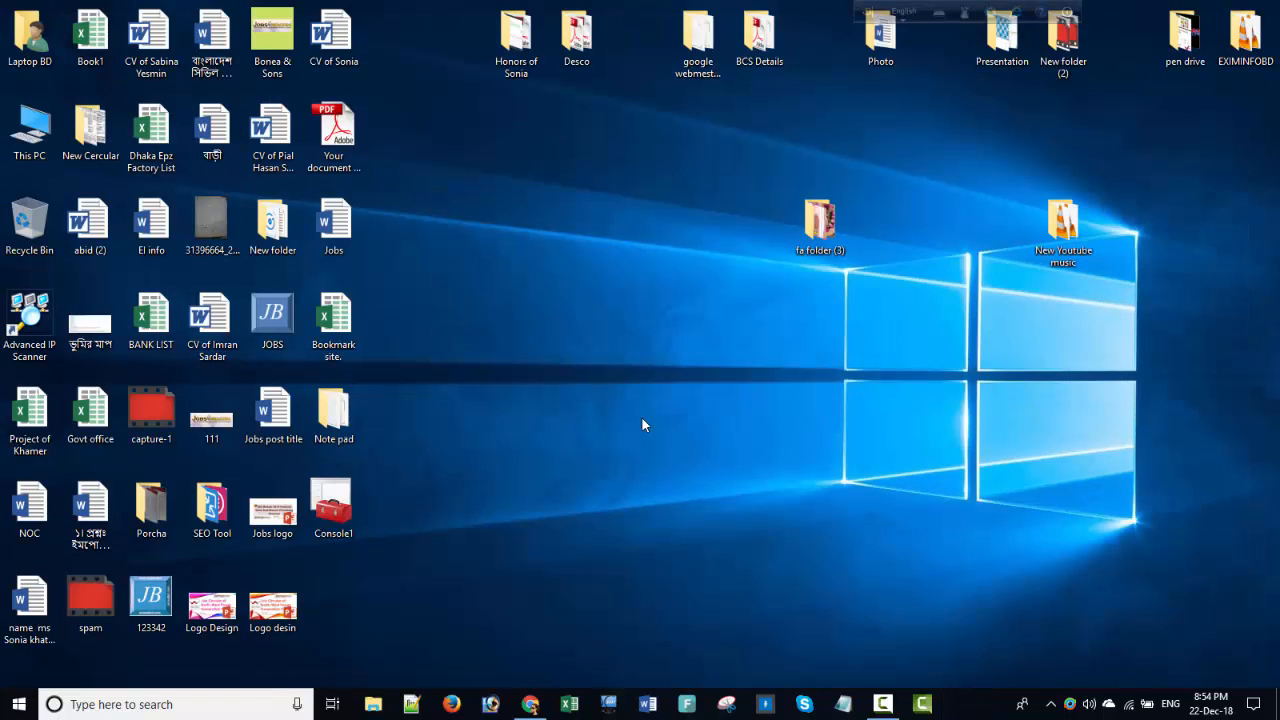
Open the saved Console1 from the desktop and widen the Windows Update settings list to check the policy states.
double_click(326, 499)
scroll(688, 291, "down", 4)
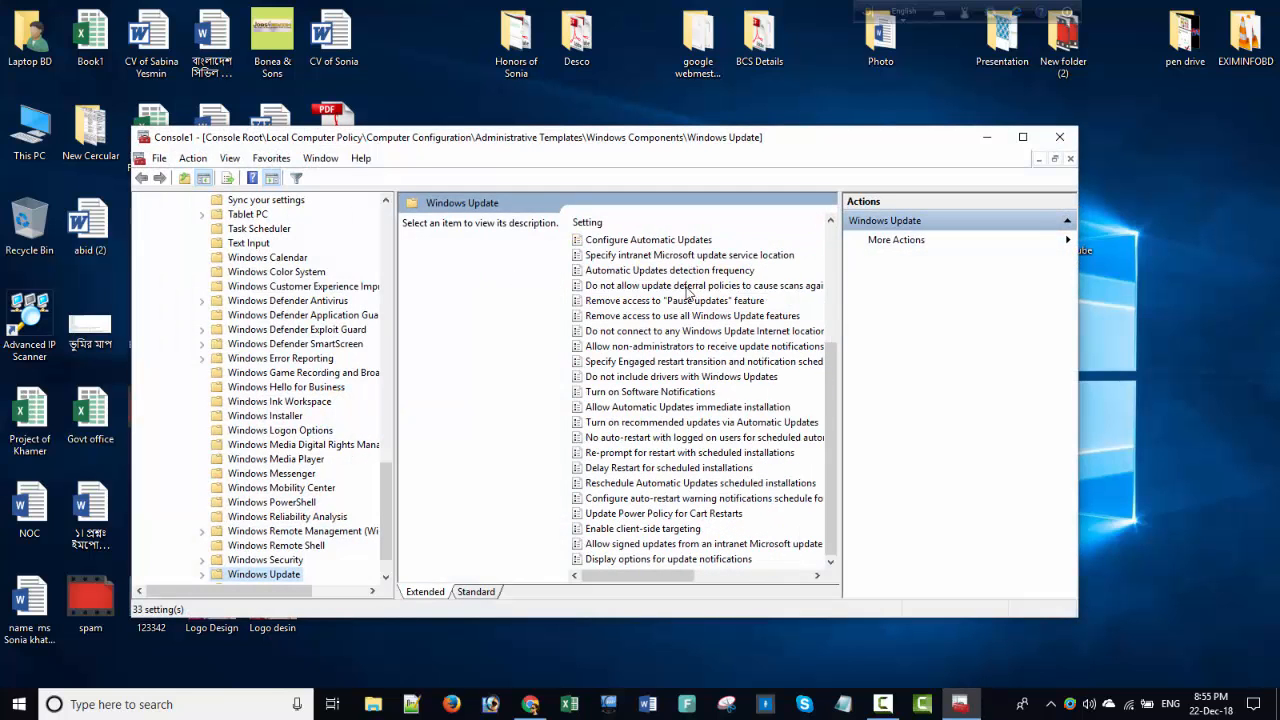
scroll(688, 291, "up", 3)
scroll(650, 350, "down", 3)
scroll(650, 350, "up", 4)
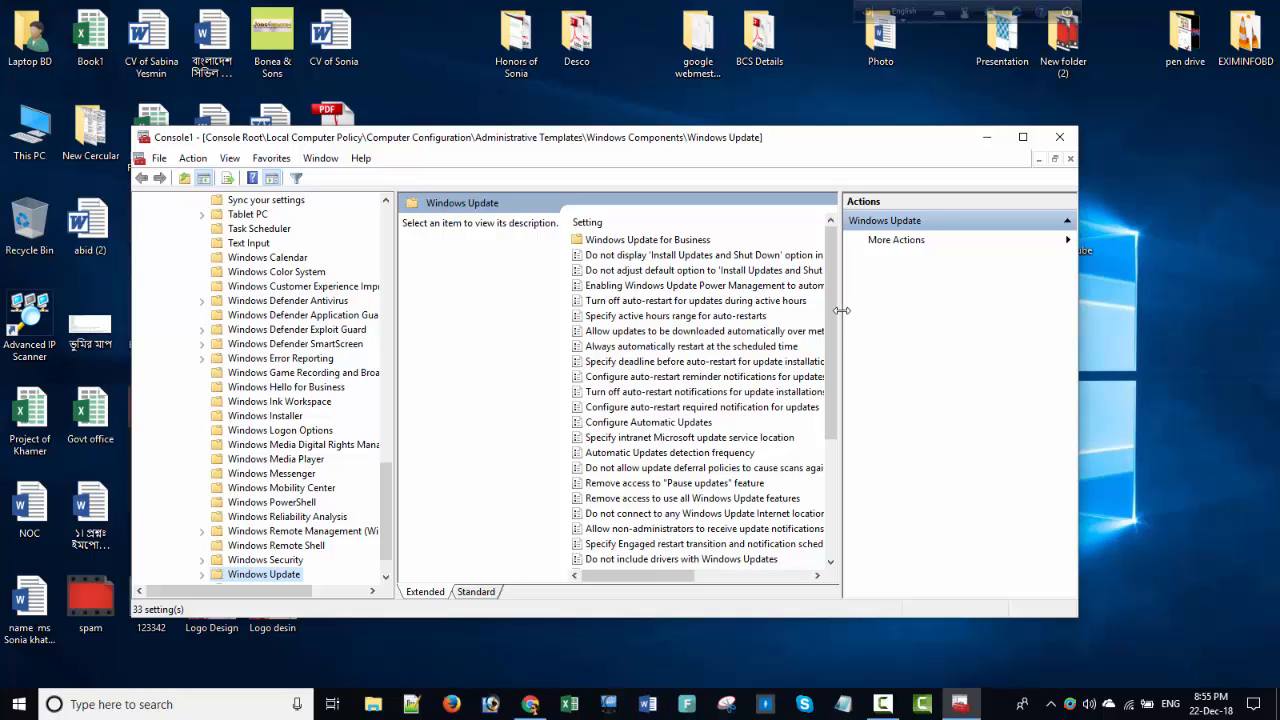
left_click_drag(839, 307, 991, 300)
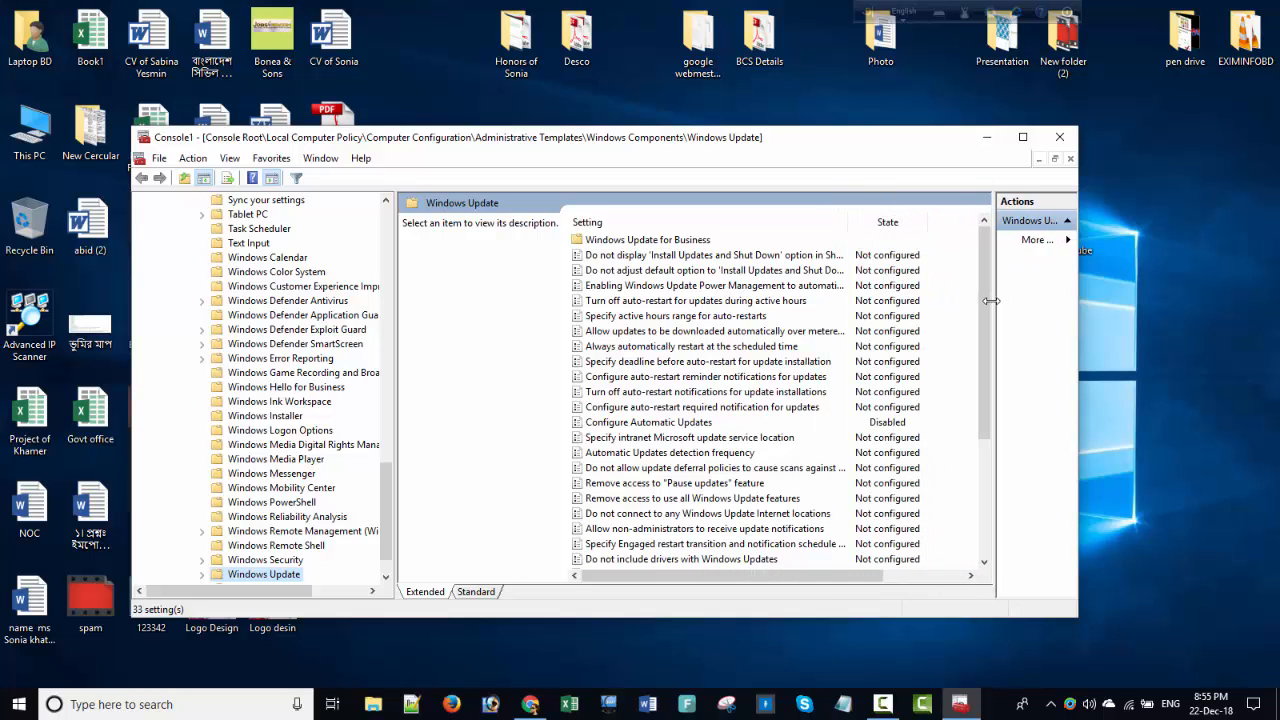
scroll(703, 360, "down", 4)
scroll(703, 360, "up", 4)
Review the Configure Automatic Updates policy's setting, then close it and the console without saving the console settings.
double_click(676, 428)
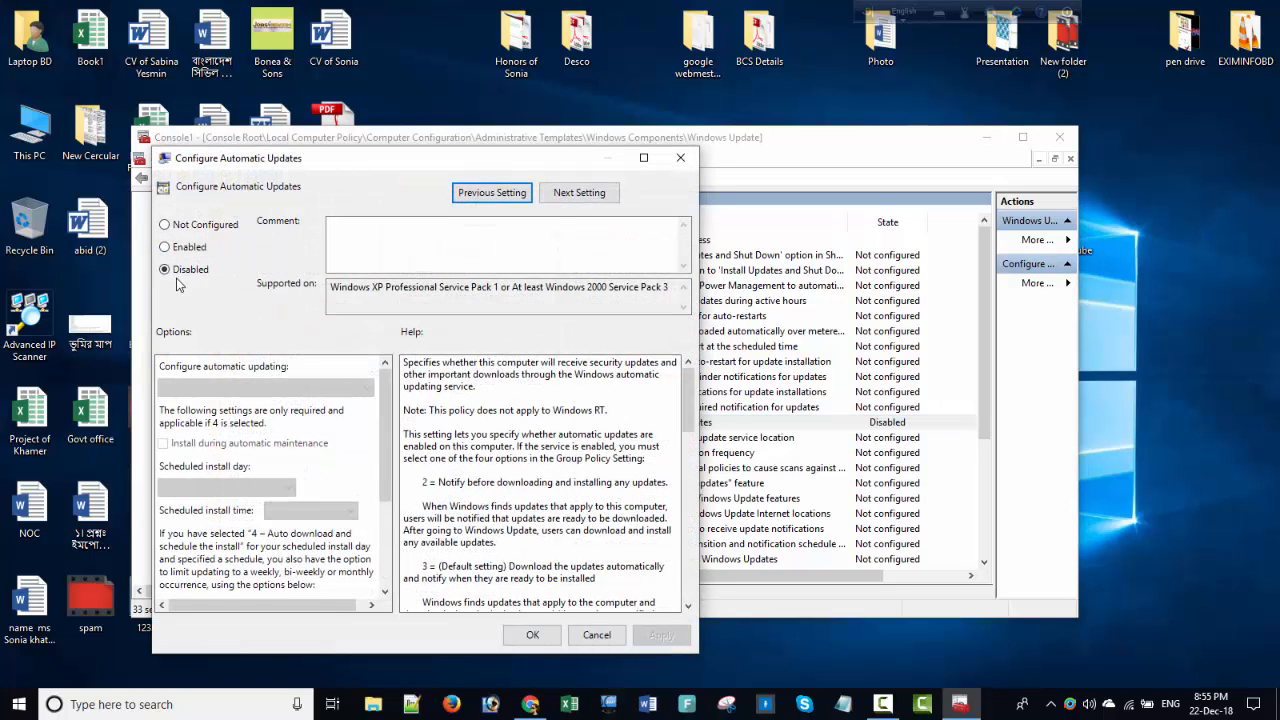
scroll(243, 381, "down", 3)
scroll(240, 366, "up", 3)
left_click(680, 158)
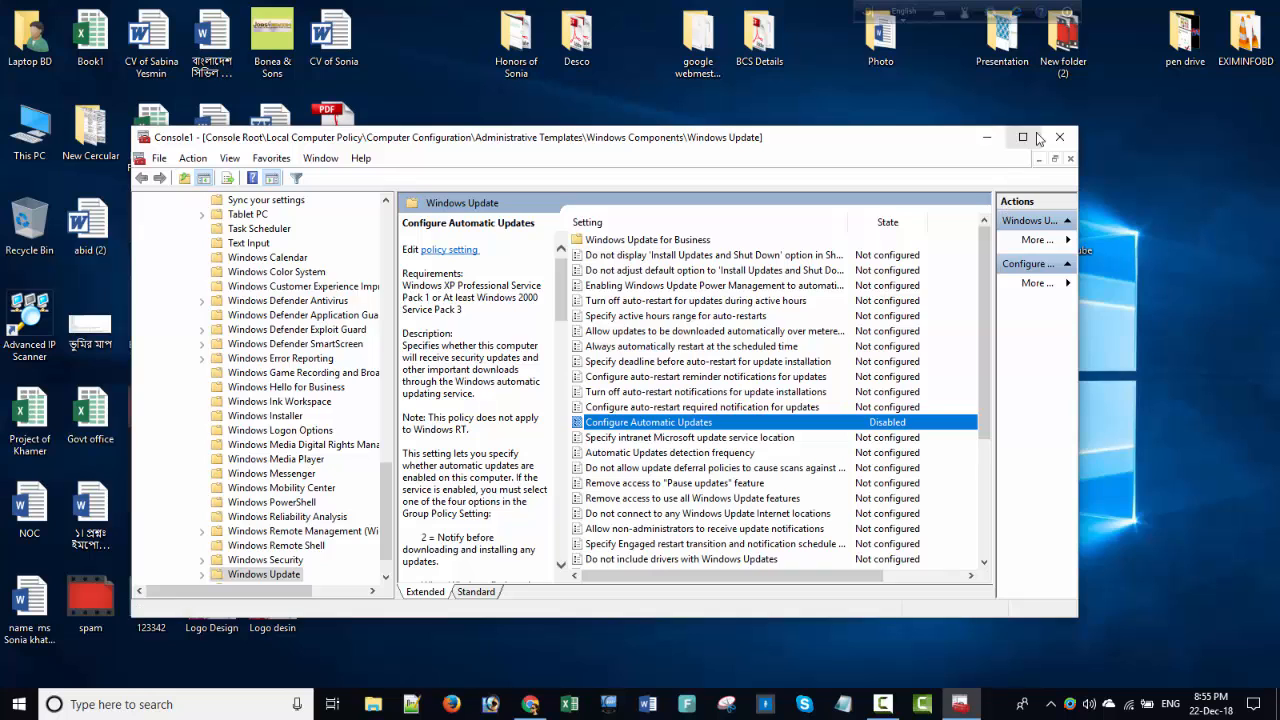
left_click(1070, 141)
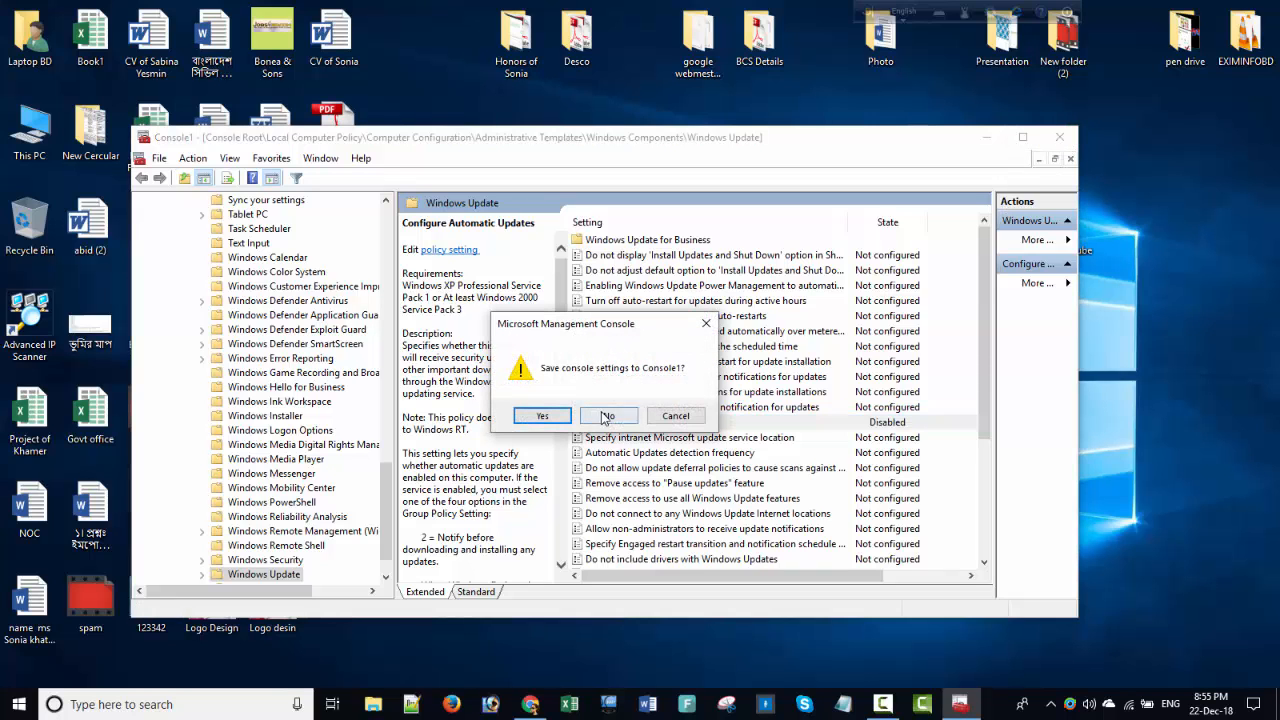
left_click(606, 416)
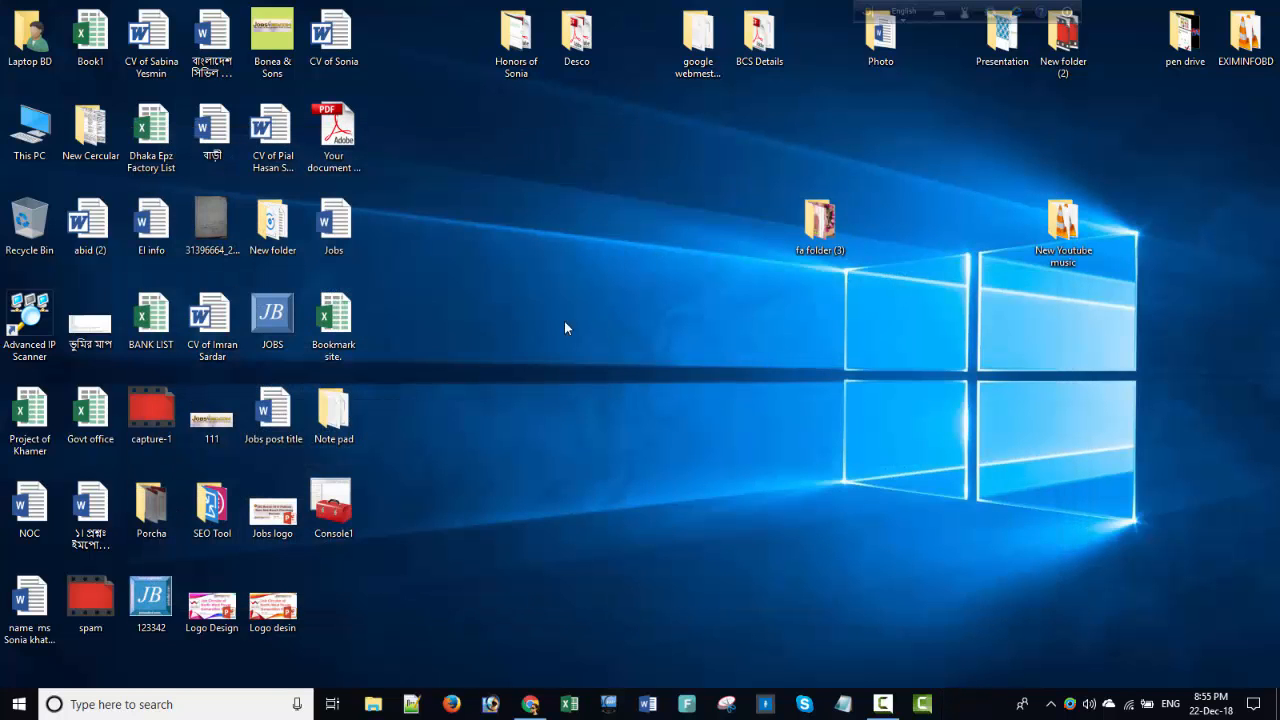
right_click(497, 289)
left_click(393, 343)
right_click(516, 288)
left_click(403, 336)
right_click(544, 298)
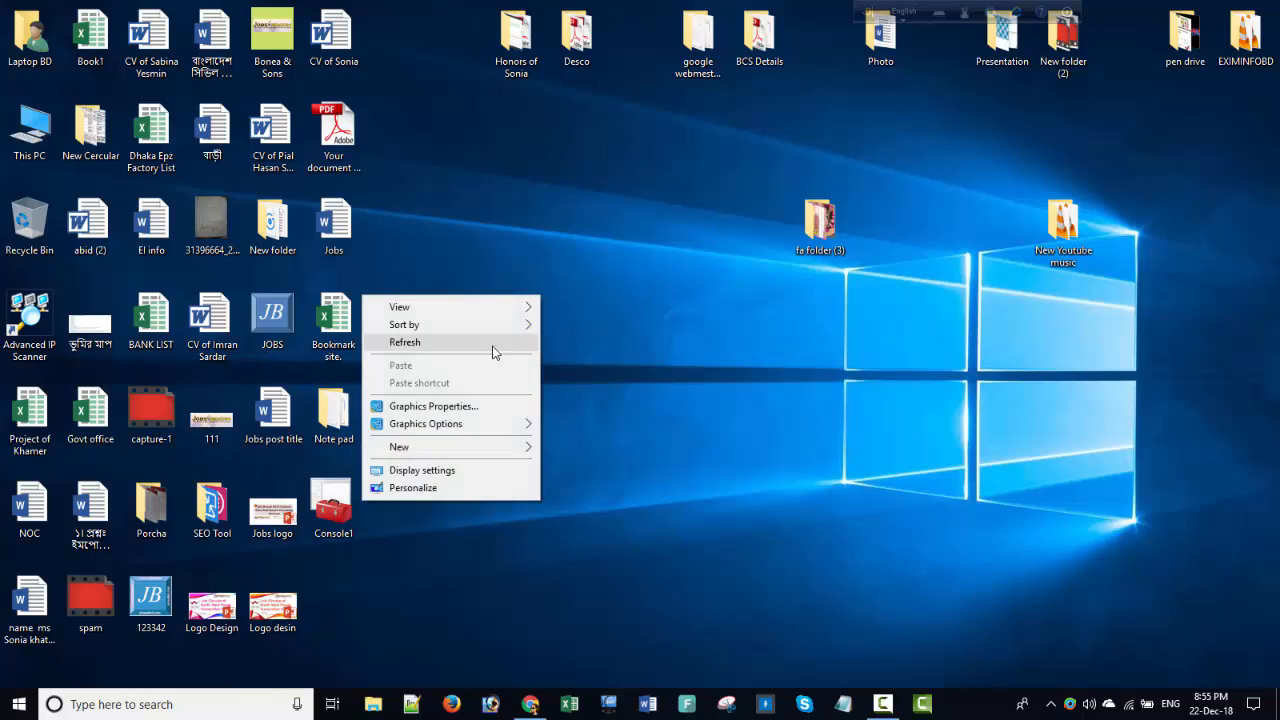